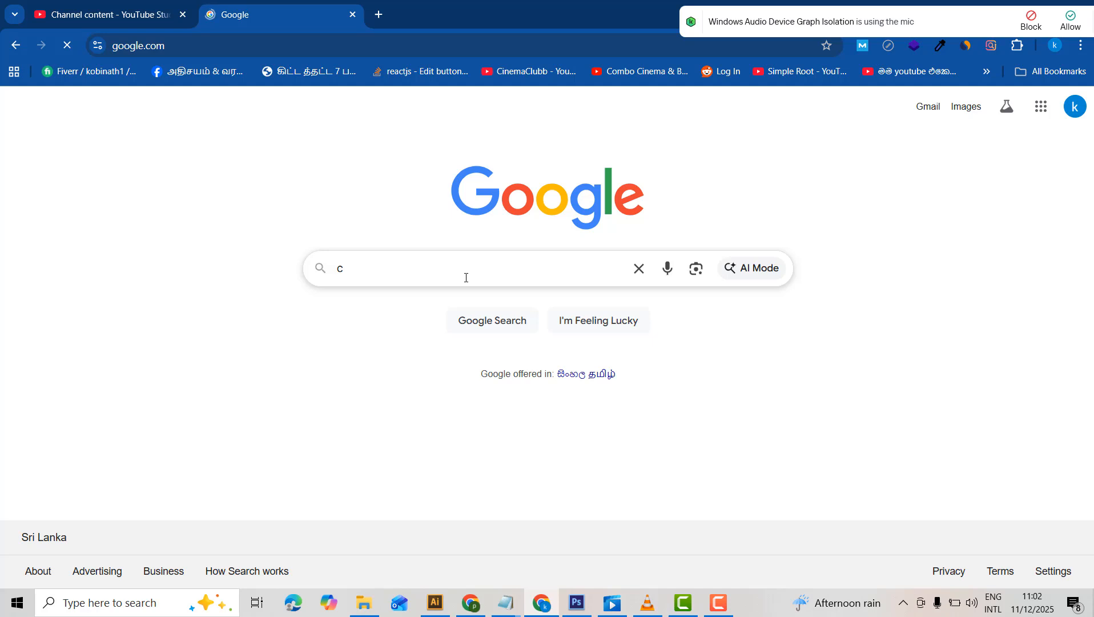
Search Google for "capcut desktop", view the official CapCut desktop editor page, and return to the results.
type("a")
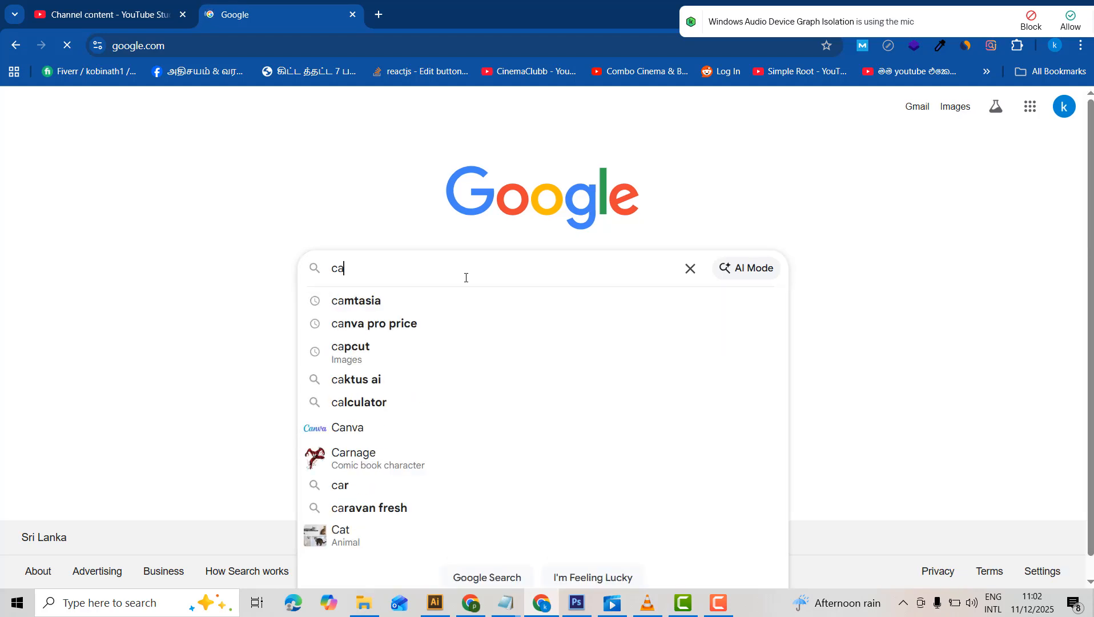
type("pcut")
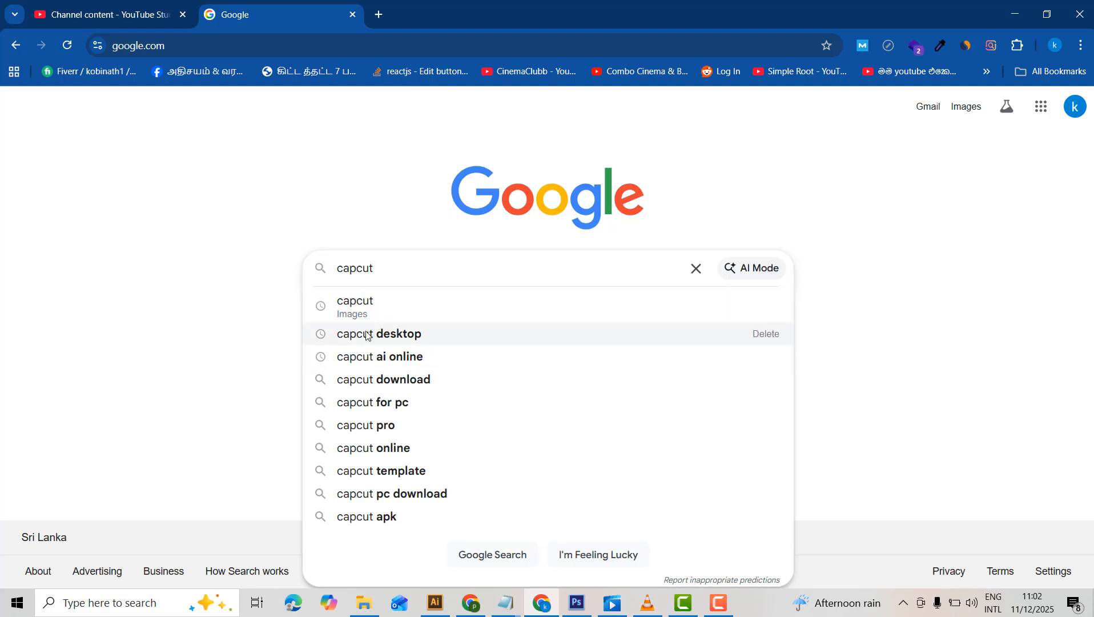
key("Return")
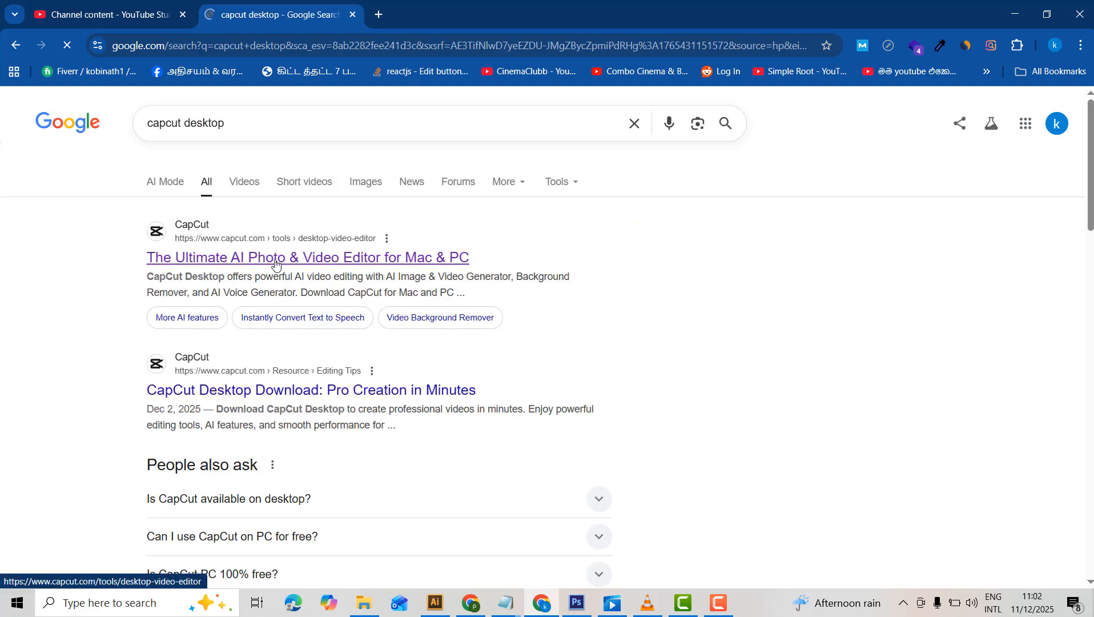
left_click(343, 261)
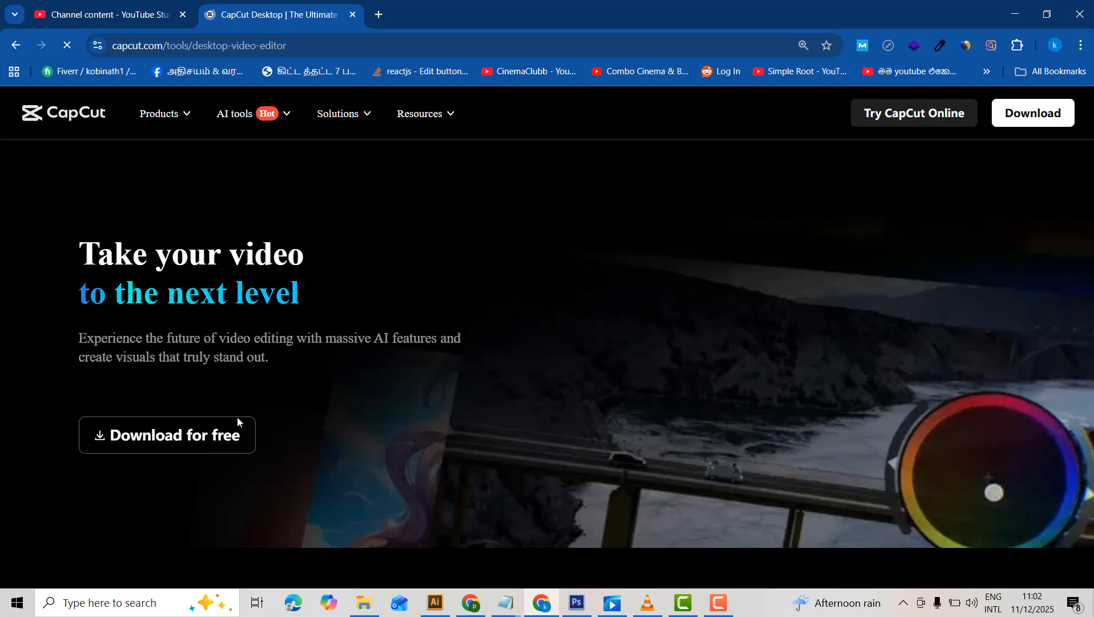
left_click(16, 46)
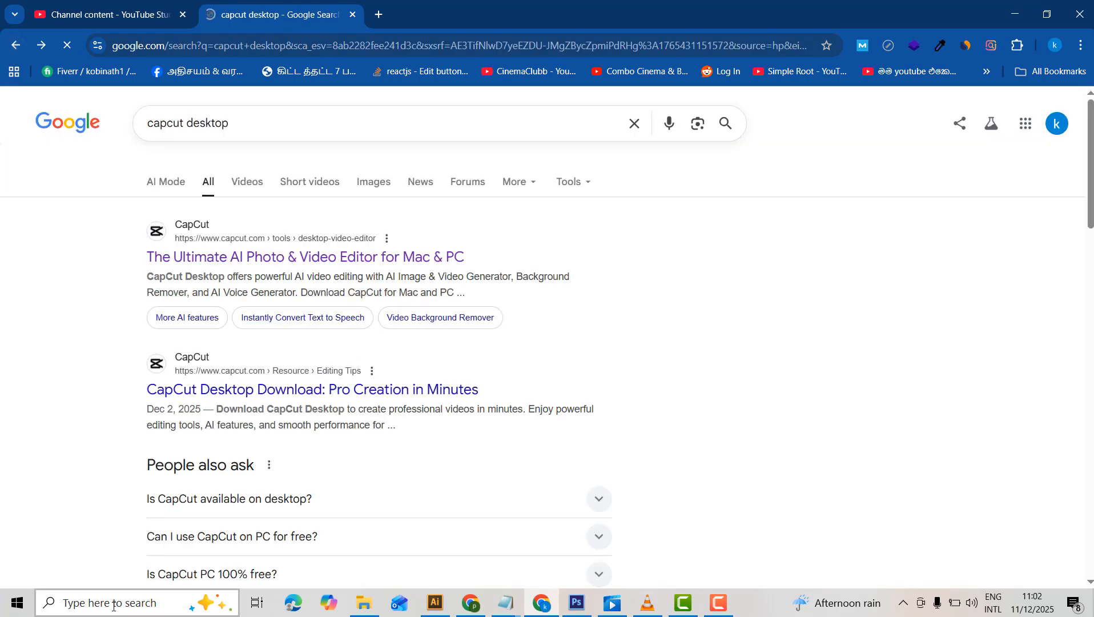
Launch the installed CapCut desktop application.
left_click(79, 594)
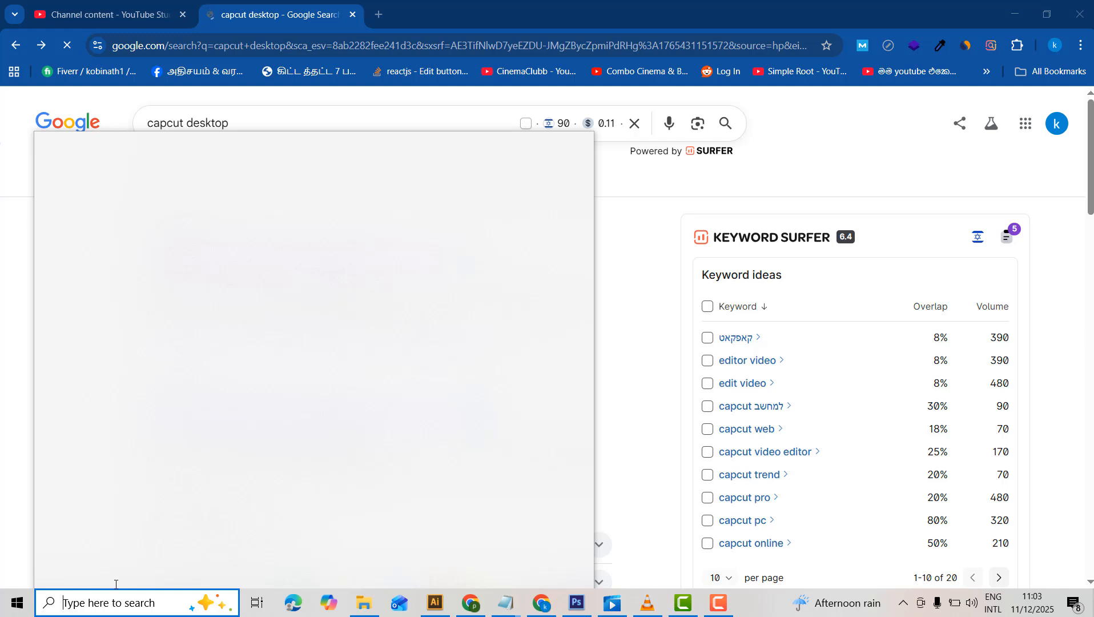
type("ca")
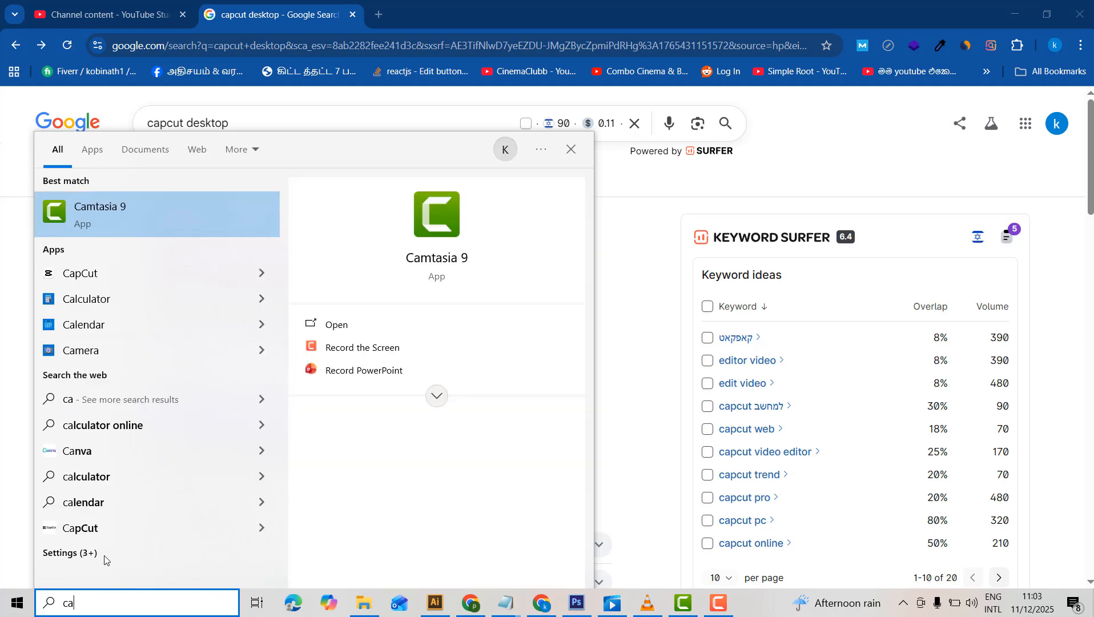
left_click(104, 274)
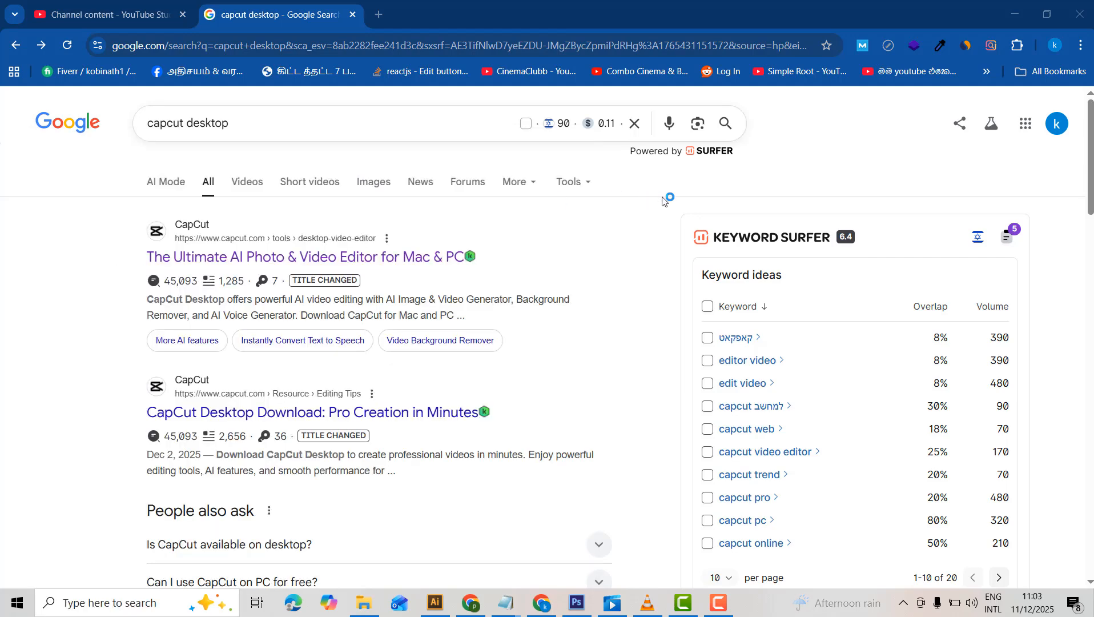
scroll(1046, 214, "down", 5)
scroll(1046, 213, "down", 5)
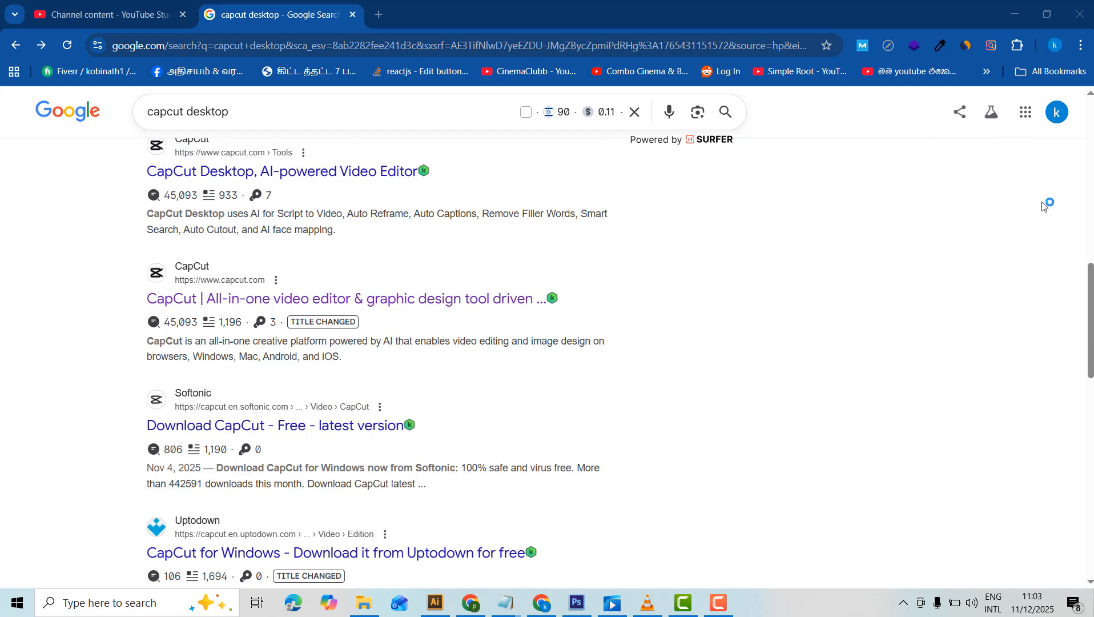
scroll(1051, 223, "up", 10)
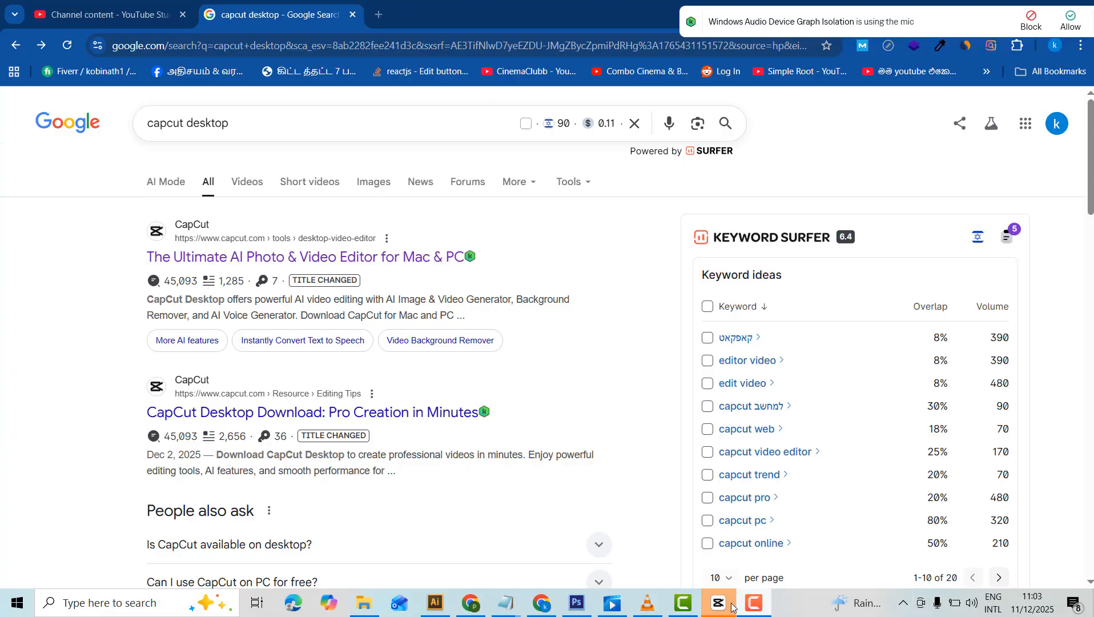
Create a new video project in CapCut.
left_click(720, 603)
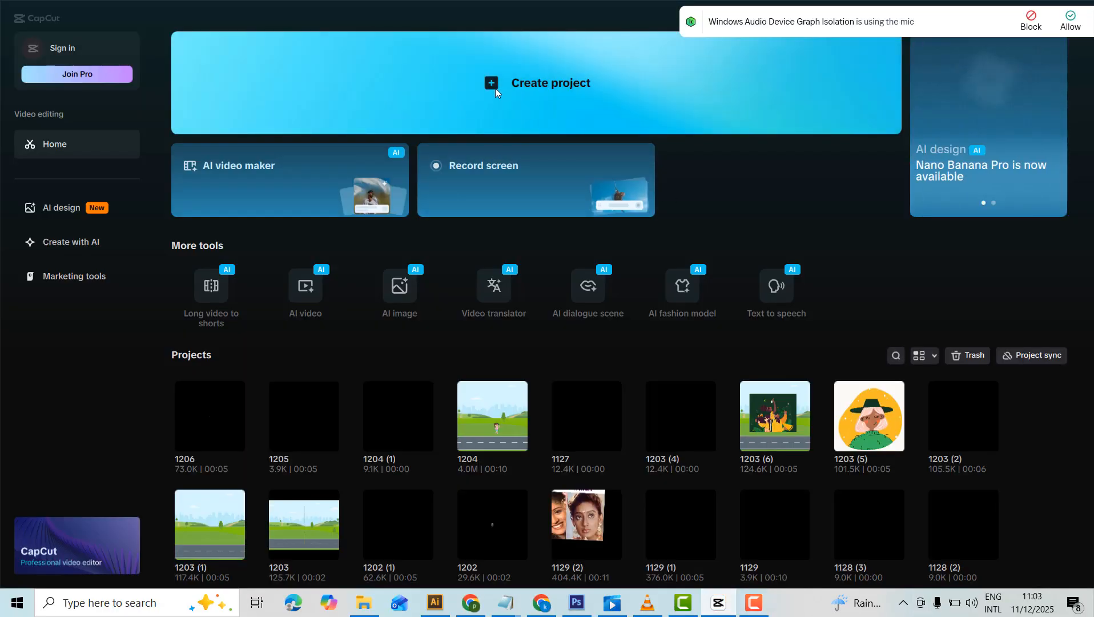
left_click(493, 82)
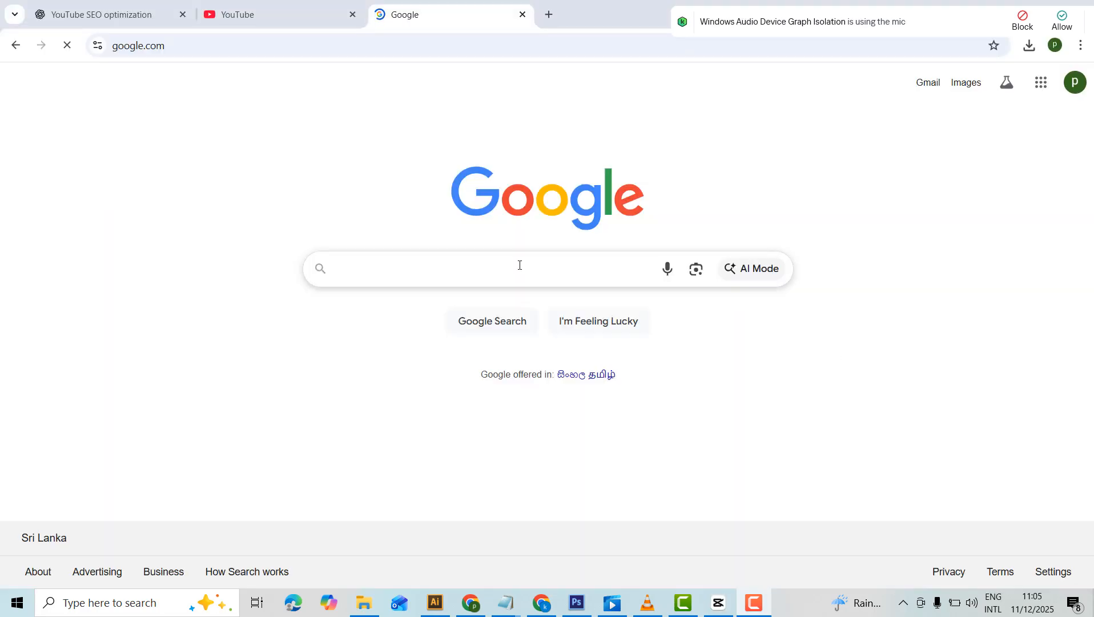
Switch to the browser and search Google for "road background".
left_click(520, 264)
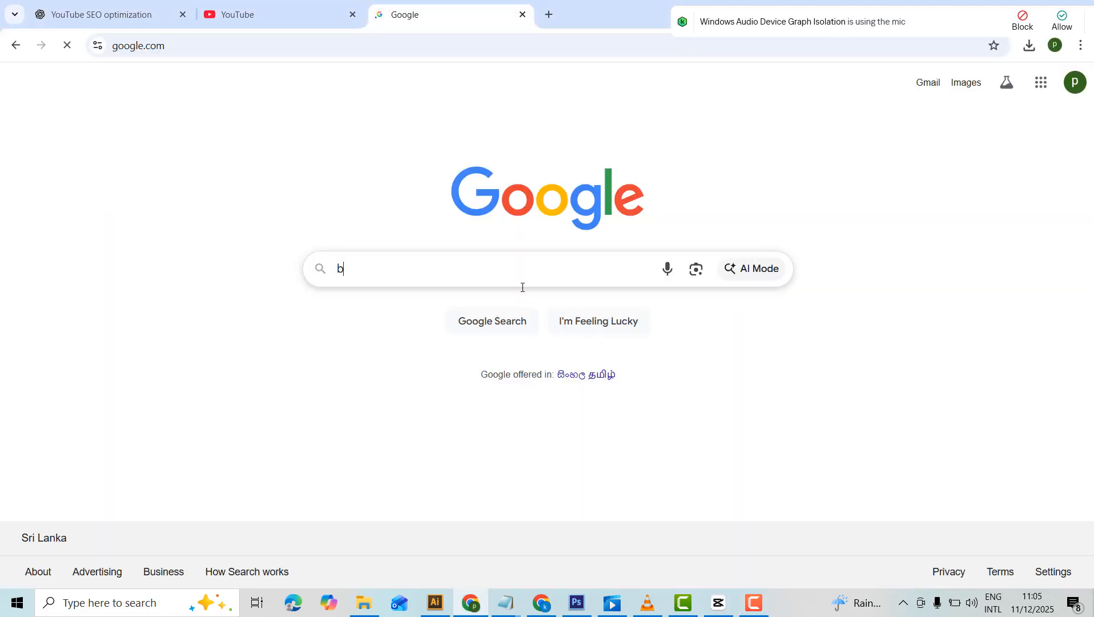
key("BackSpace")
type("road background")
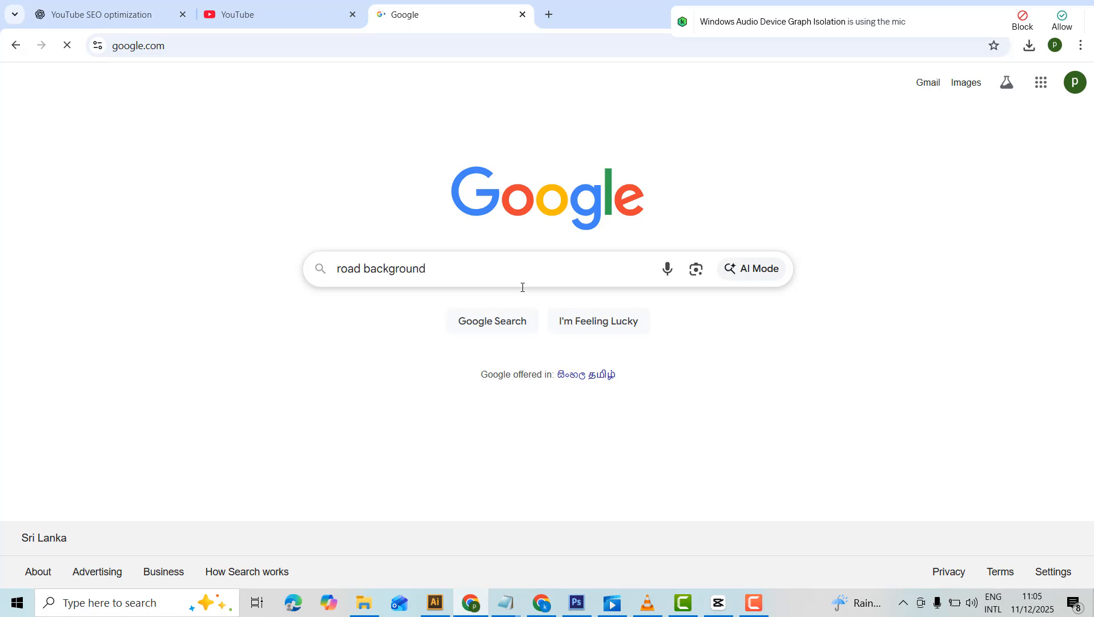
left_click(516, 325)
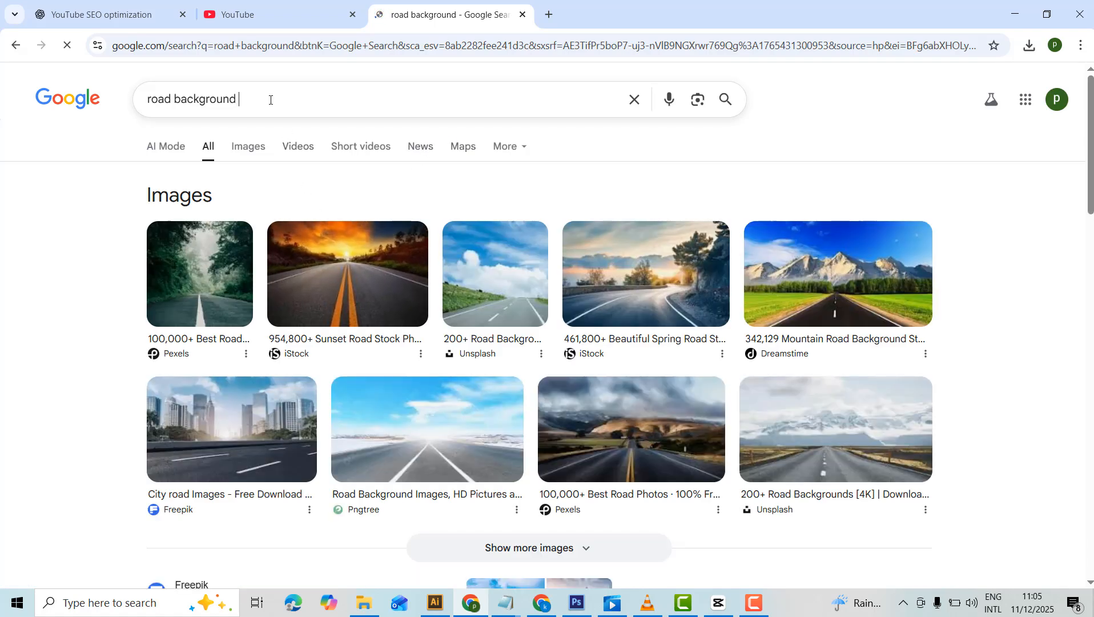
Refine the search to "road background cartoon", close the other browser window, and show the image results.
type("rtoon")
left_click(541, 602)
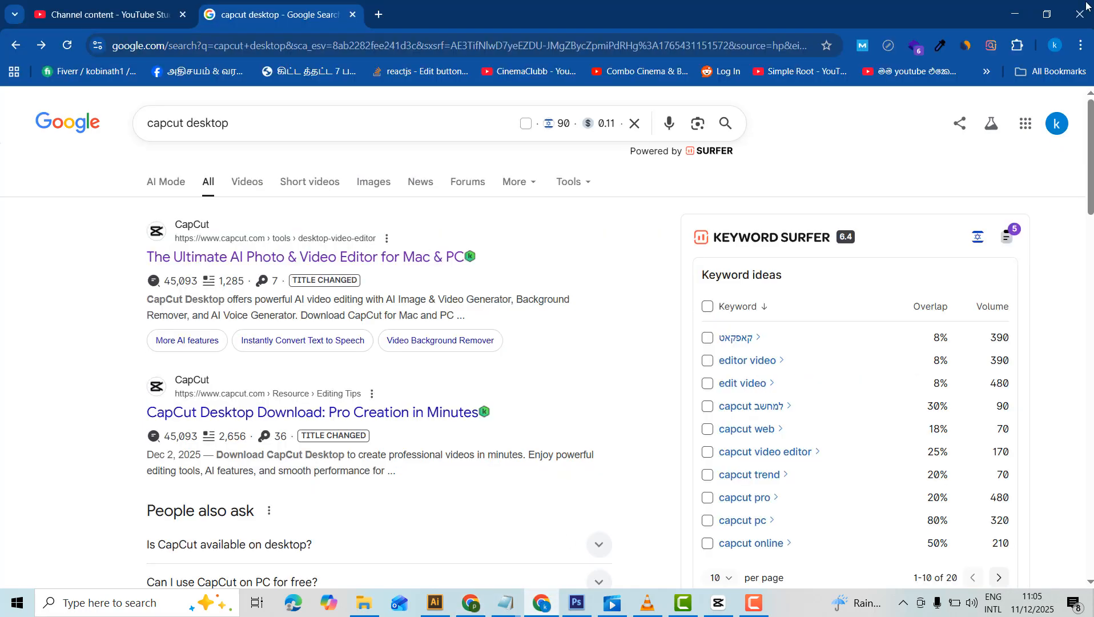
left_click(1085, 7)
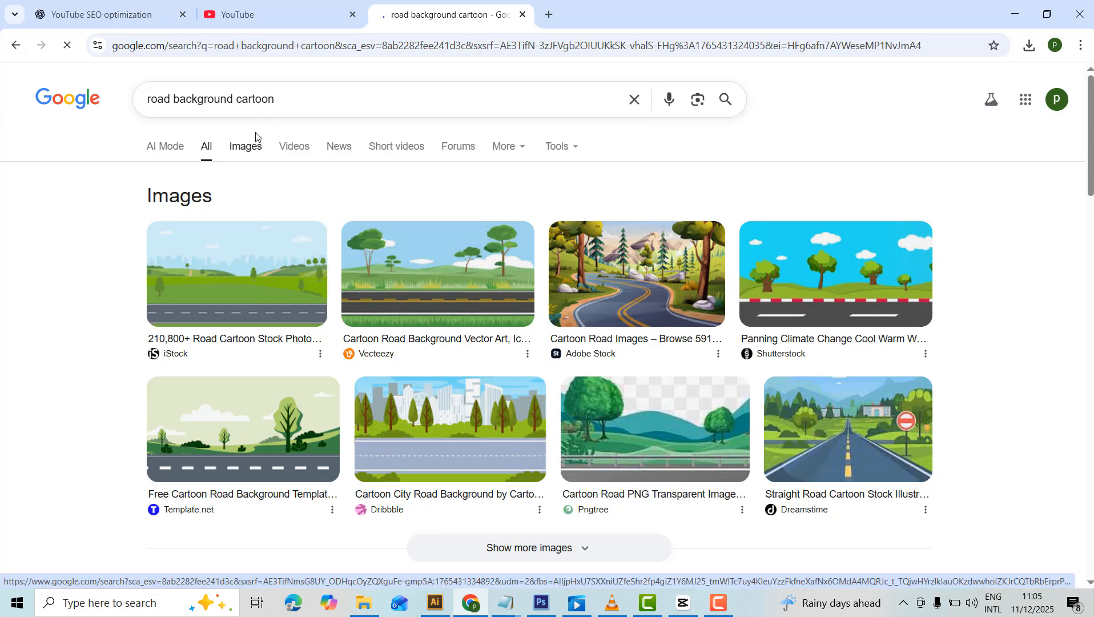
left_click(256, 137)
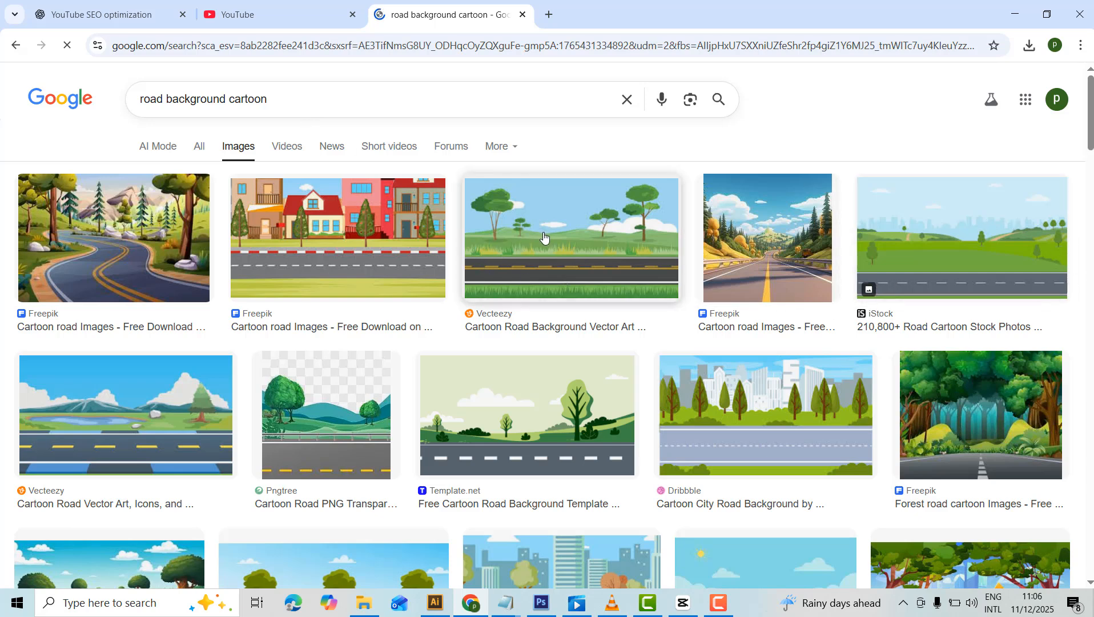
right_click(565, 208)
left_click(599, 219)
left_click(581, 11)
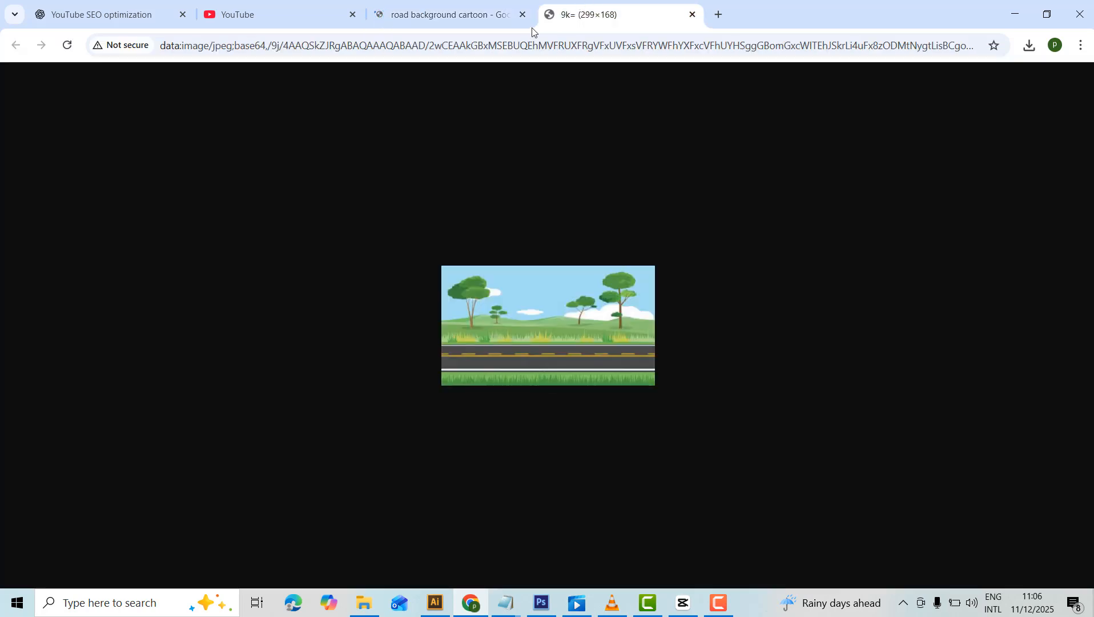
left_click(514, 17)
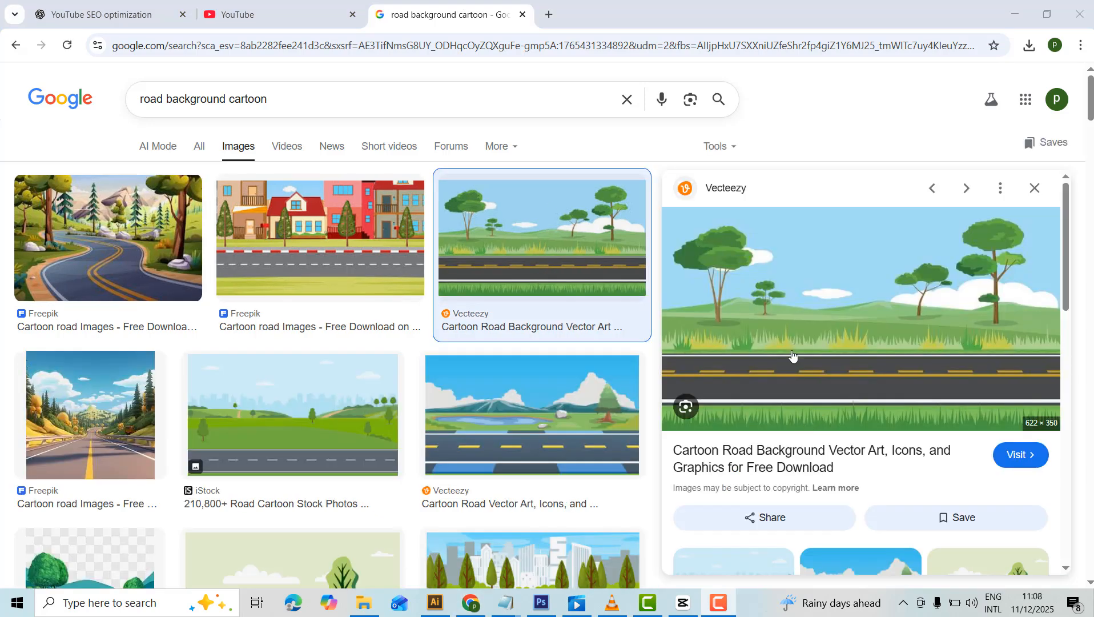
Save the Vecteezy cartoon road image as or-illustrator-of-horizontal-view-of-asphalt-road-background-of-trees.jpg in folder 1 on the Desktop.
right_click(788, 283)
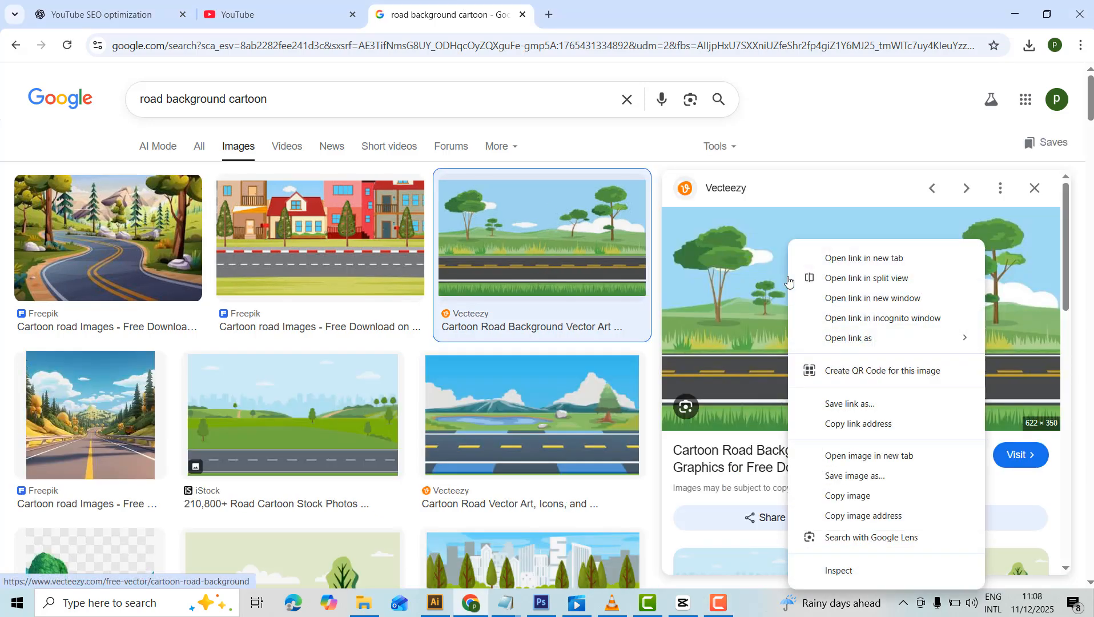
left_click(861, 477)
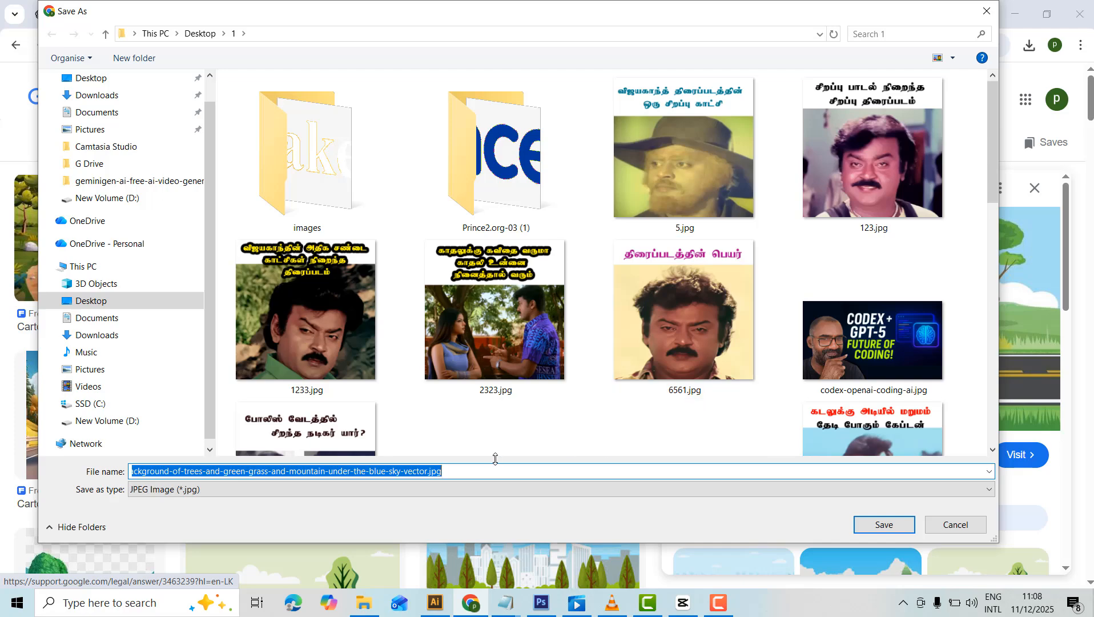
left_click(469, 477)
left_click_drag(202, 471, 445, 472)
key("BackSpace")
left_click(879, 520)
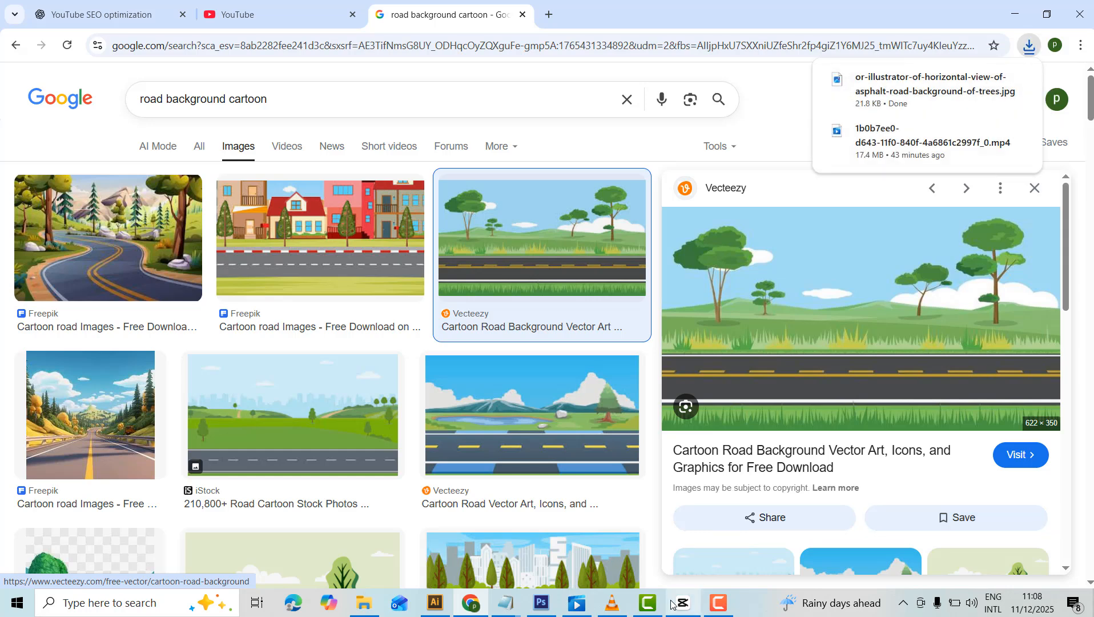
Replace the image search with "car cartoon" and run it.
left_click(287, 101)
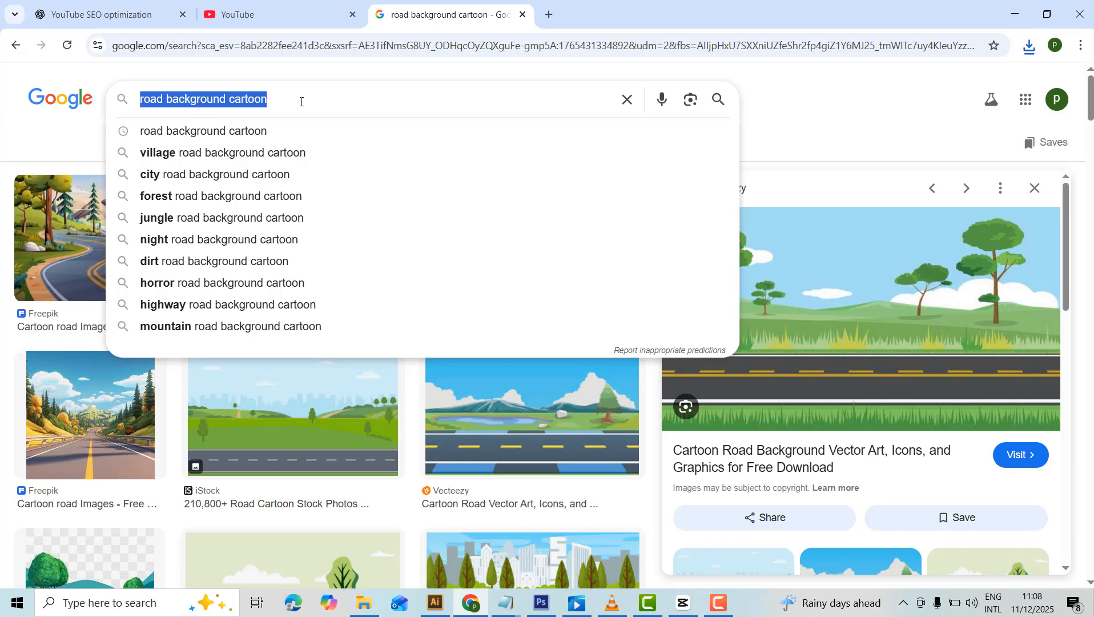
type("c")
key("BackSpace")
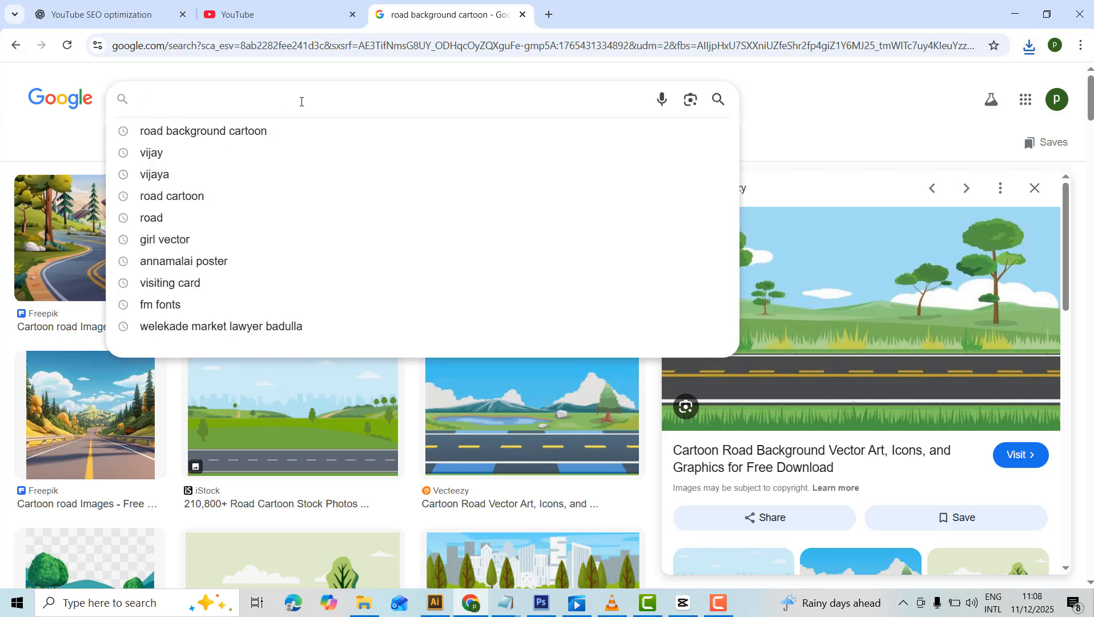
type("car")
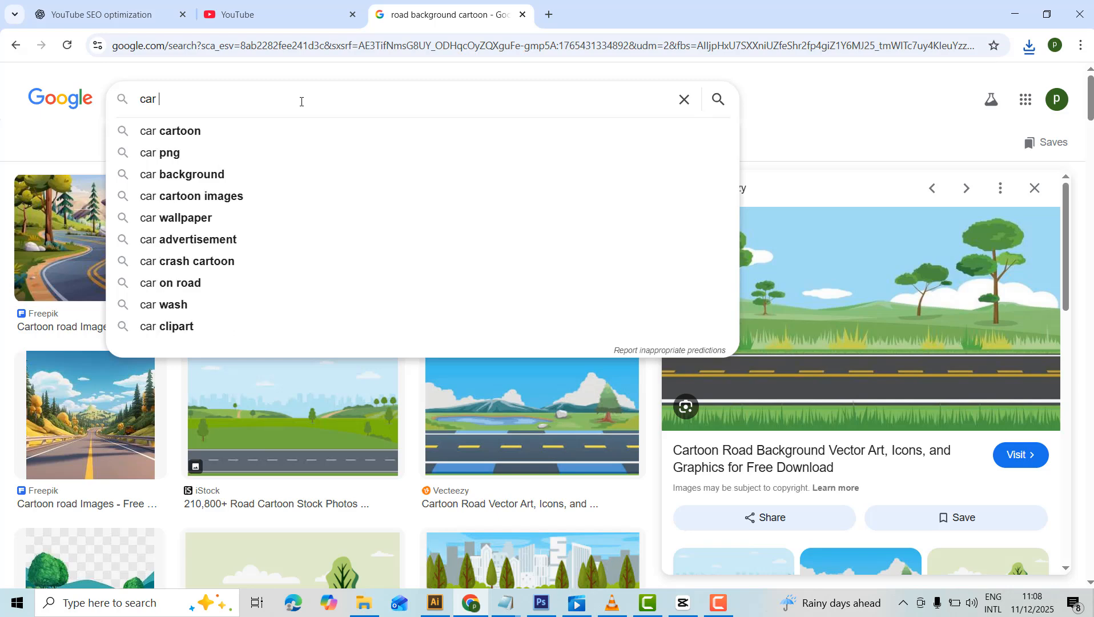
key("Down")
key("Return")
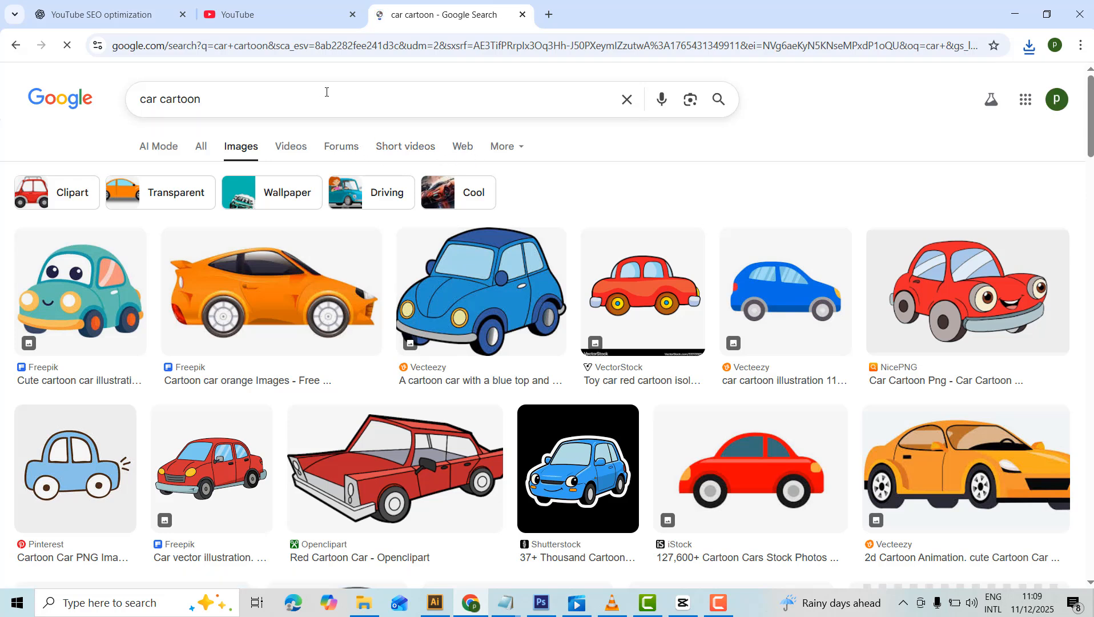
Refine the image search to "car cartoon trasprent background".
type("png")
left_click(202, 100)
double_click(215, 104)
type("trasprent")
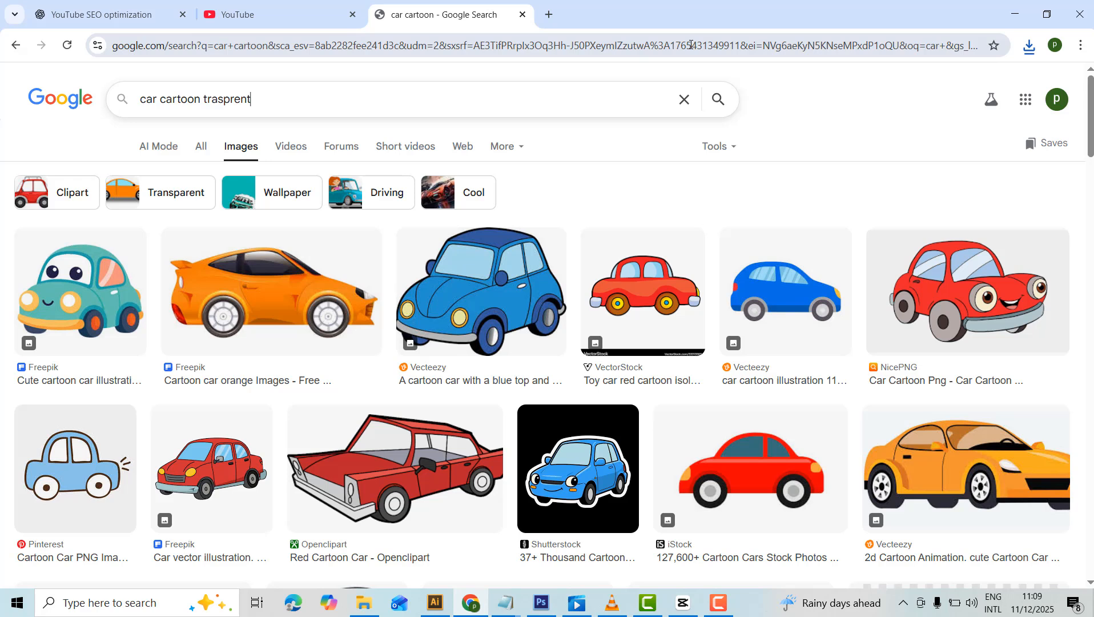
type(" background")
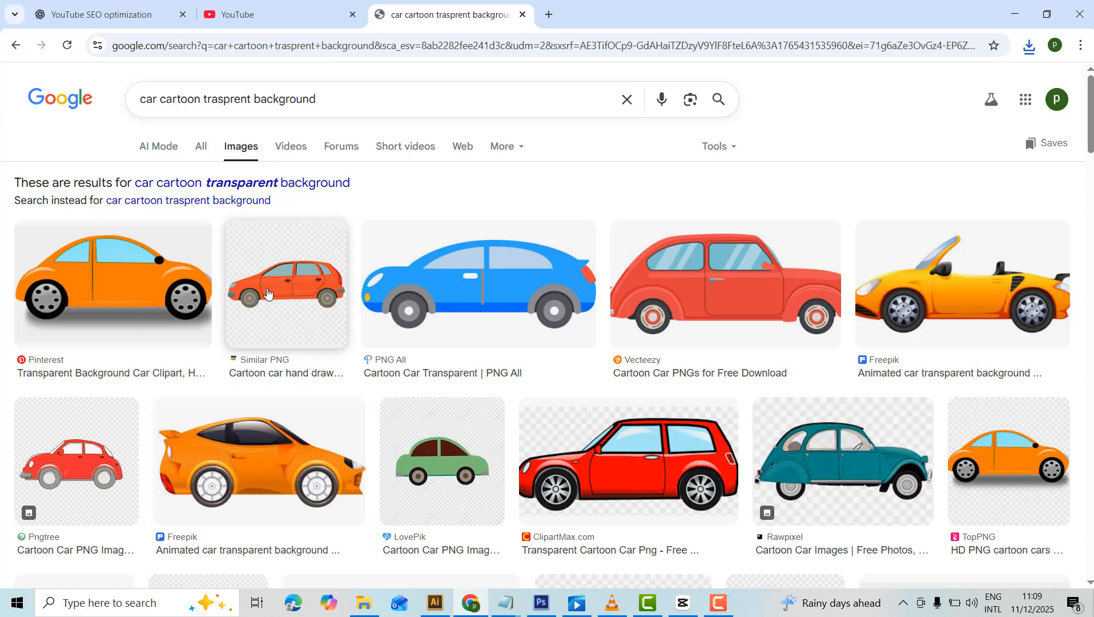
right_click(108, 283)
left_click(142, 301)
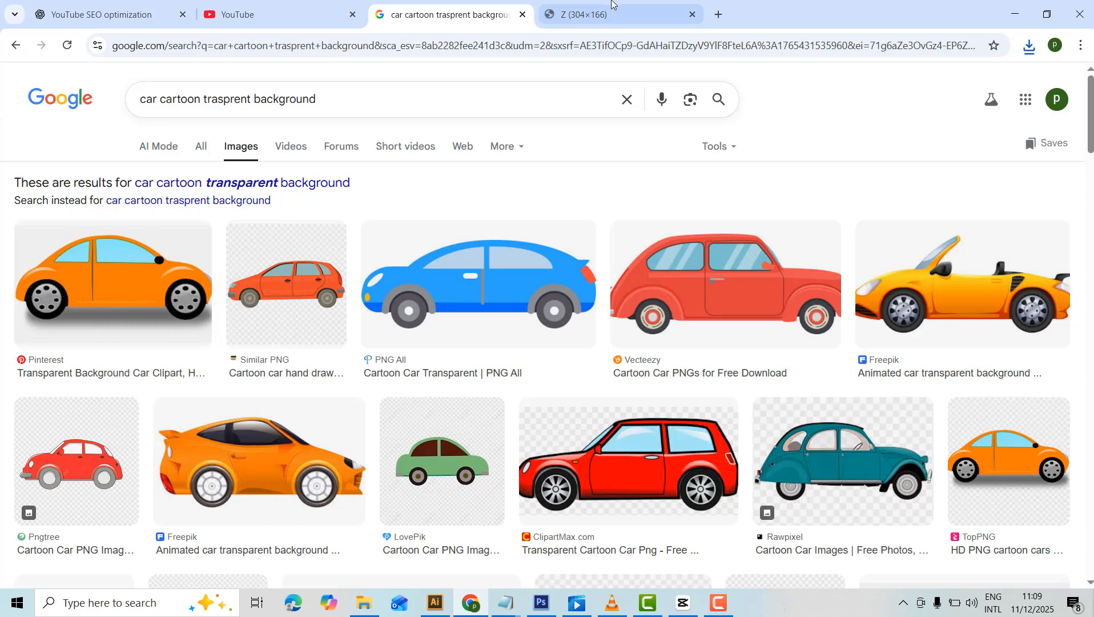
left_click(681, 18)
left_click(693, 14)
Open the preview of the orange cartoon car from Pinterest and copy the image.
left_click(78, 345)
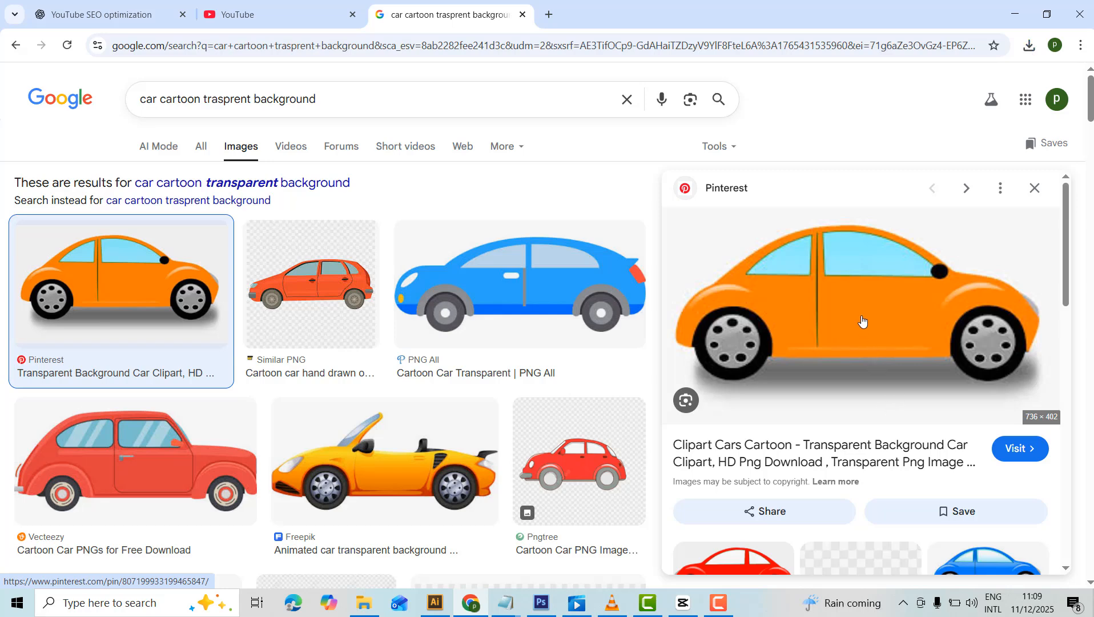
right_click(859, 324)
left_click(922, 496)
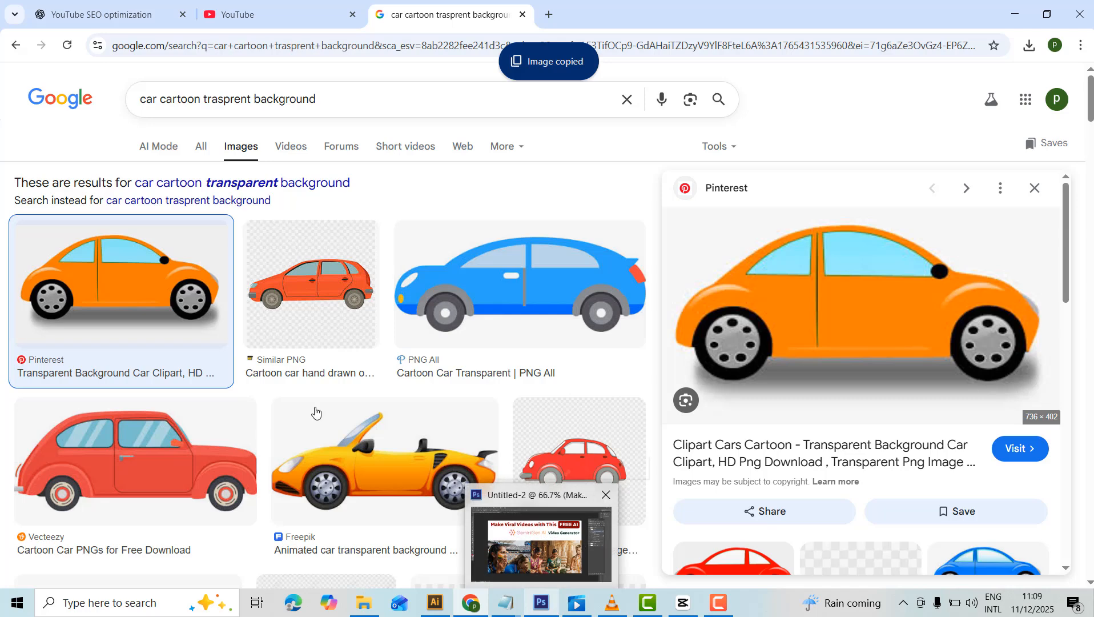
Open the preview of Freepik's orange sports car with a rear spoiler and copy the image.
scroll(431, 406, "down", 2)
scroll(431, 407, "down", 3)
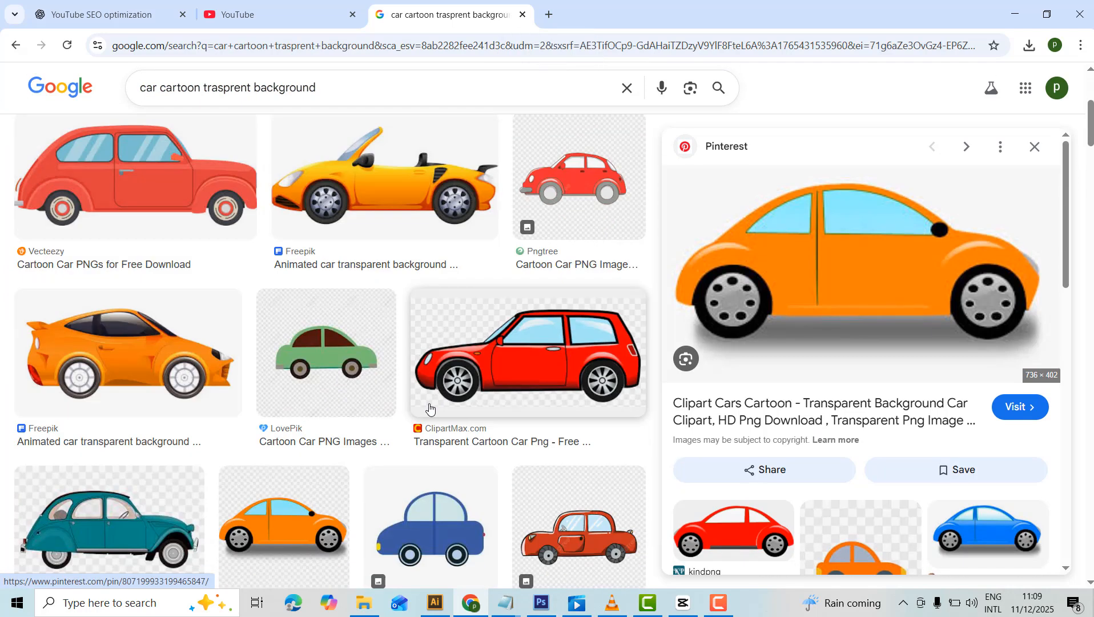
scroll(429, 407, "down", 1)
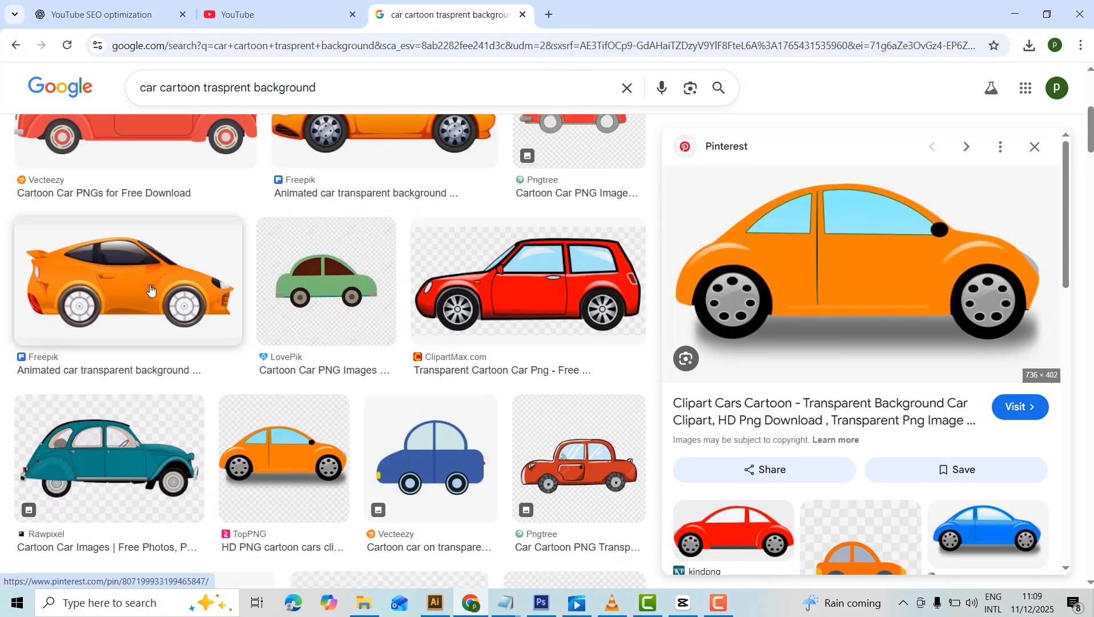
left_click(150, 291)
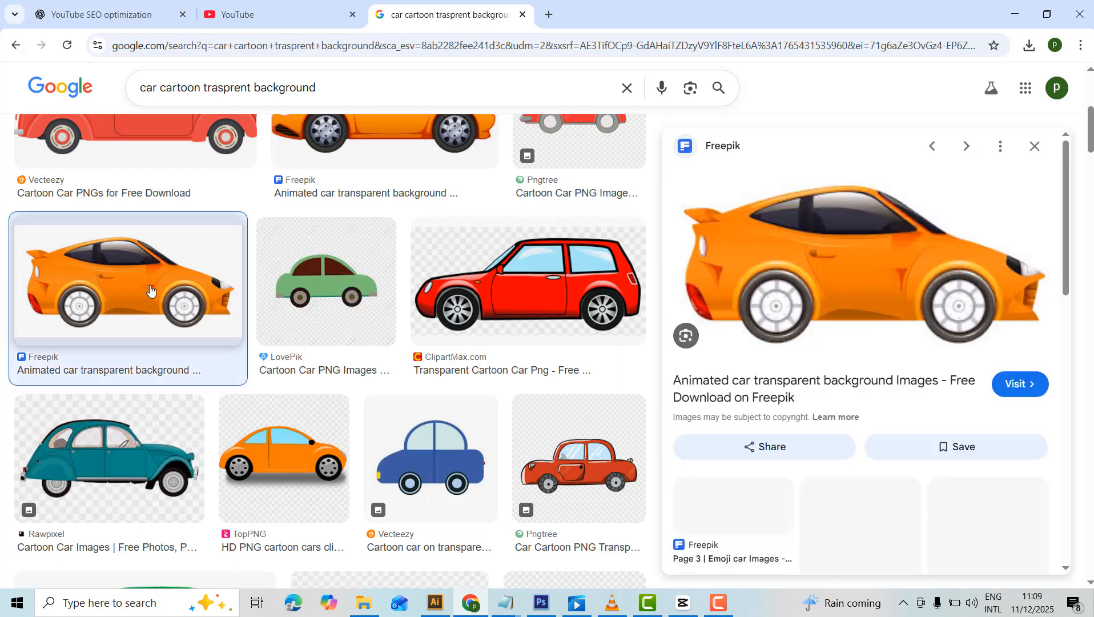
right_click(876, 271)
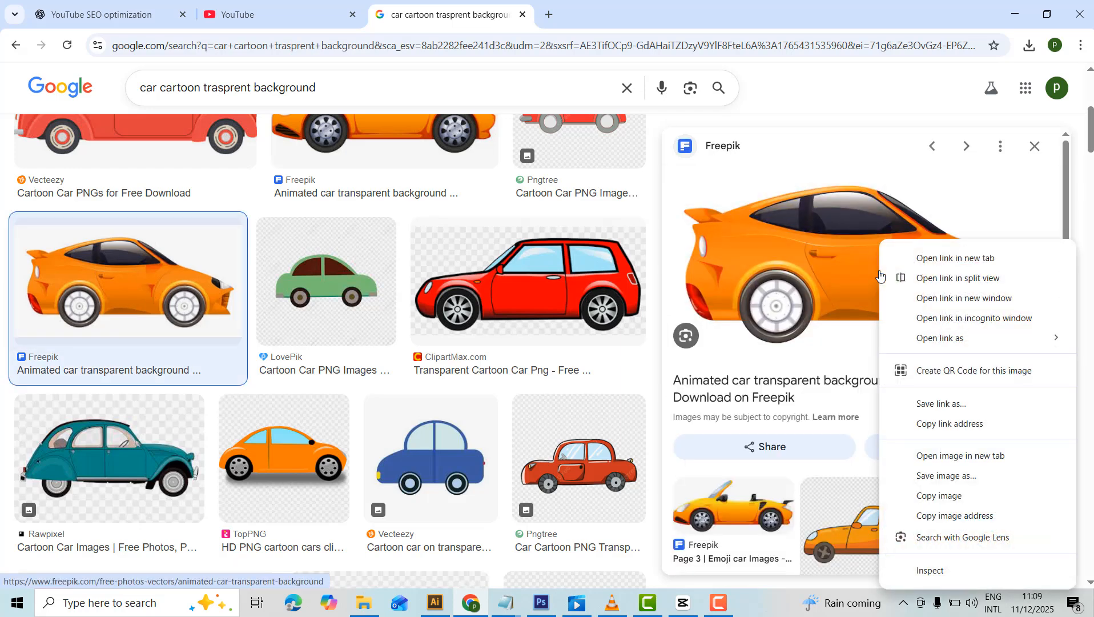
left_click(937, 502)
Switch to Photoshop, create a 740 × 362 pixel document from the Clipboard preset, and paste the car image into it.
left_click(541, 602)
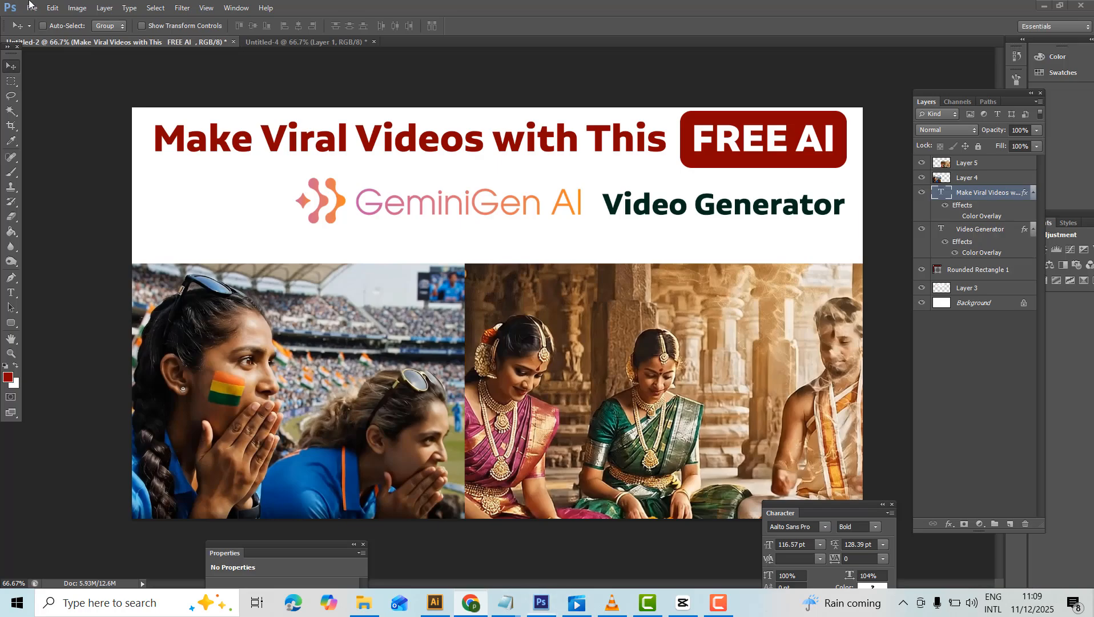
left_click(36, 8)
left_click(43, 20)
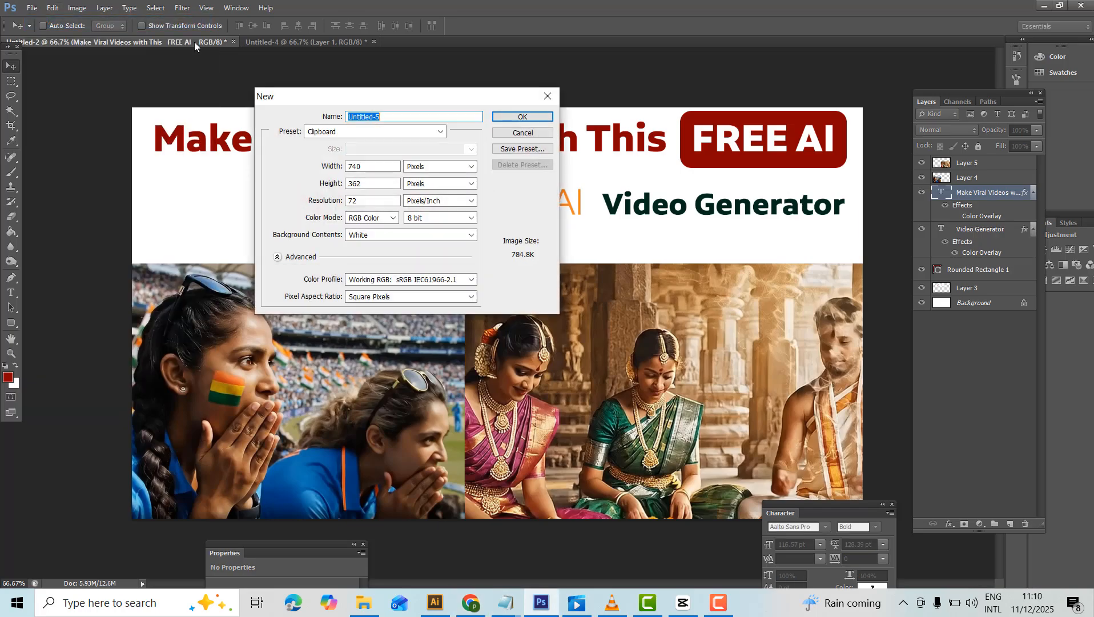
left_click(524, 120)
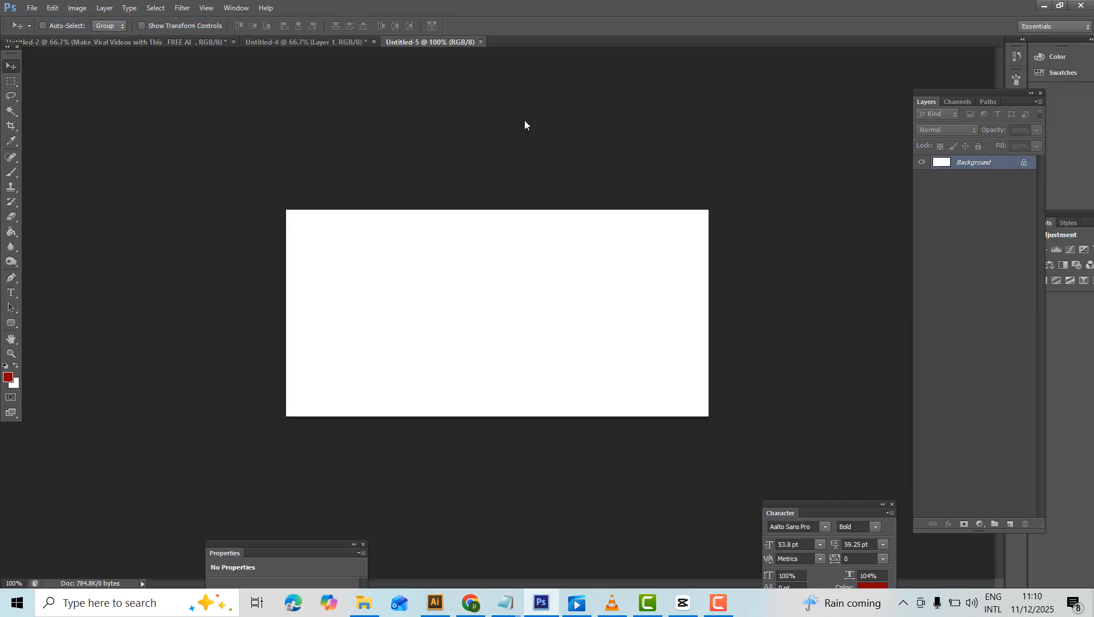
key("ctrl+v")
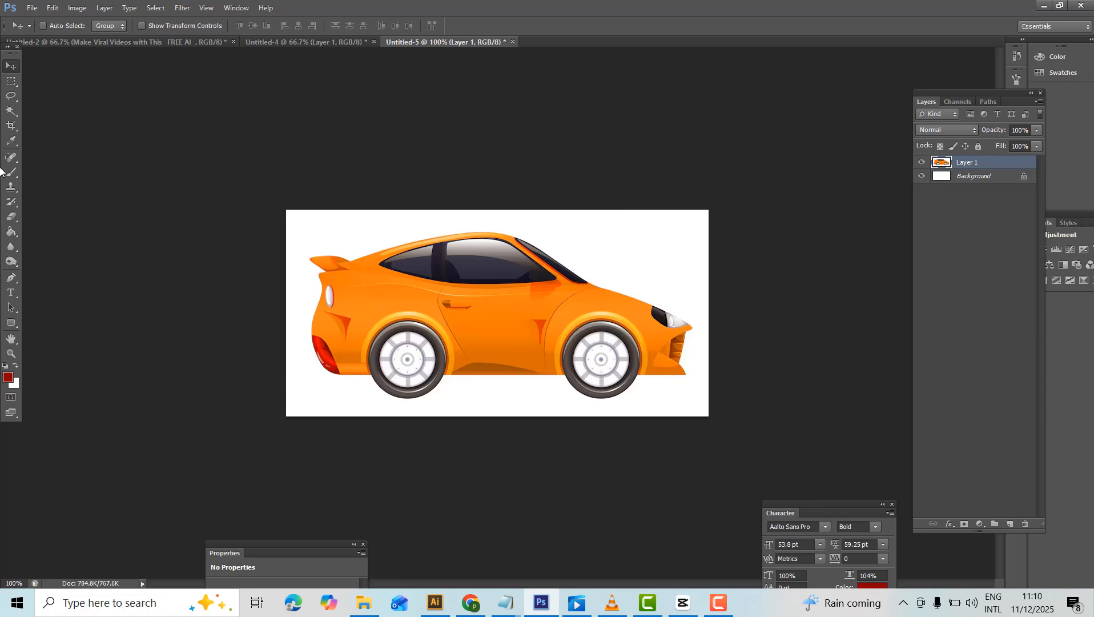
Remove the white area around the car with the Magic Wand, hide the Background layer, and clear the selection.
left_click(11, 111)
left_click(637, 253)
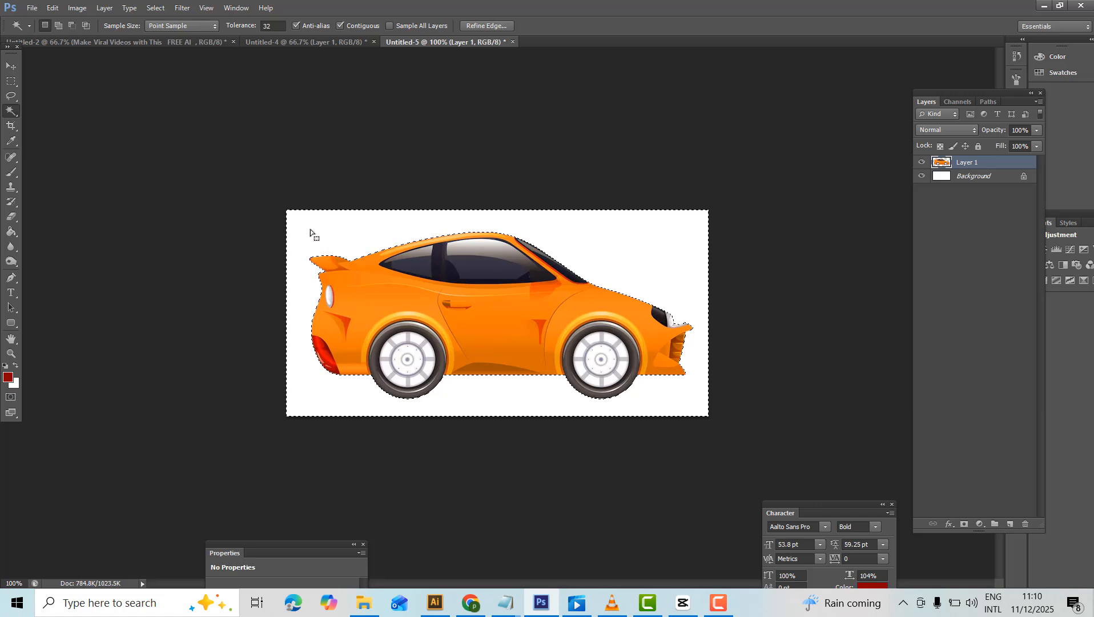
left_click(922, 176)
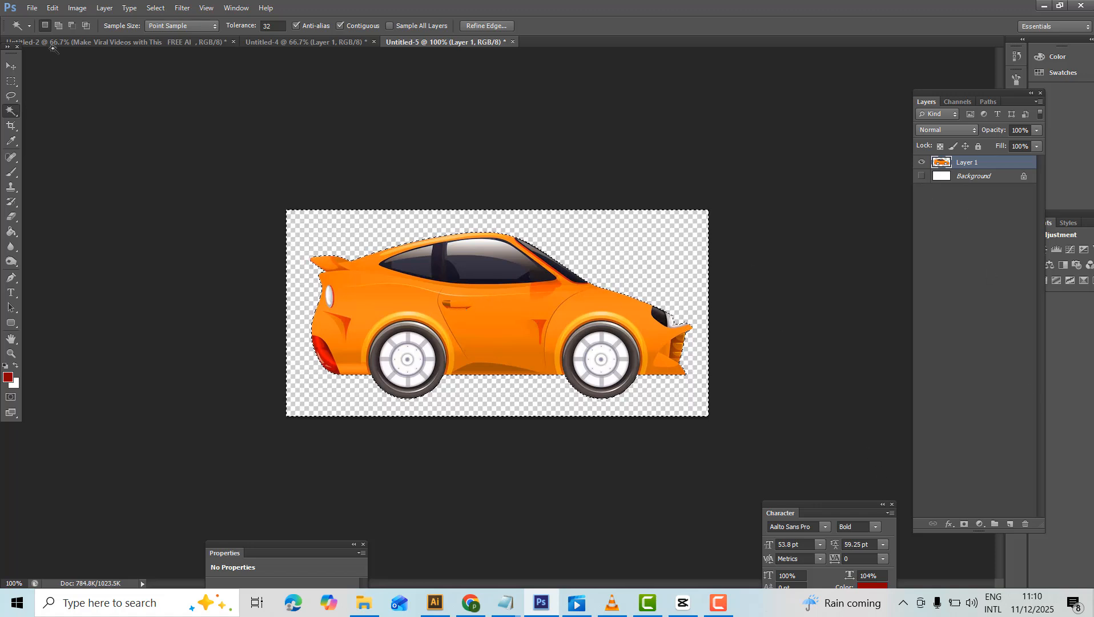
left_click(155, 8)
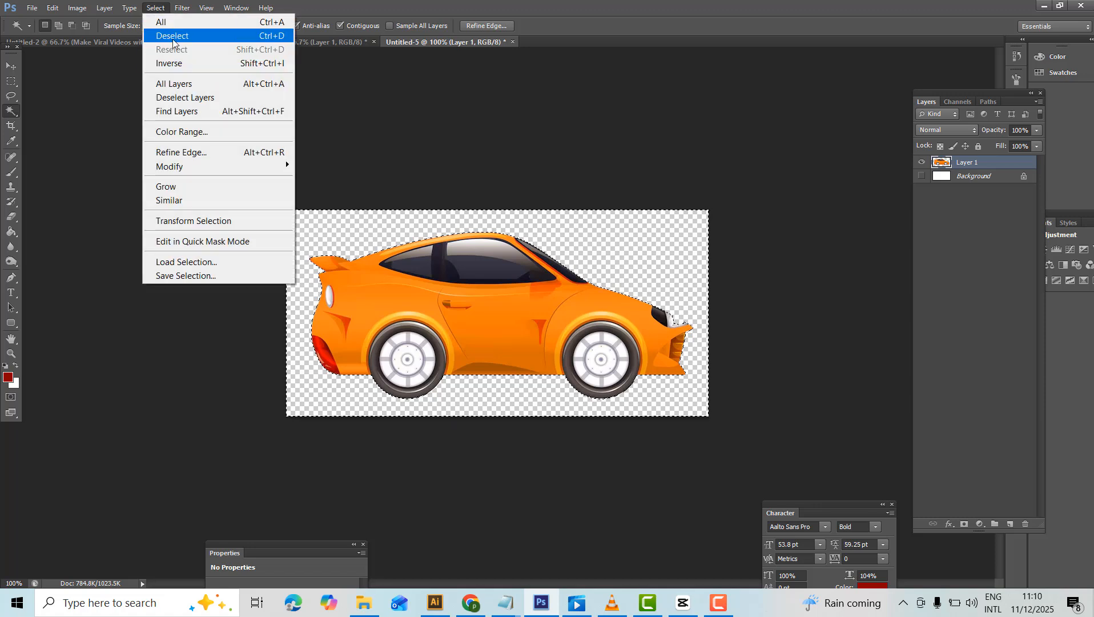
left_click(174, 36)
Export the cut-out car for web as a transparent PNG-8 named car on the Desktop.
left_click(32, 8)
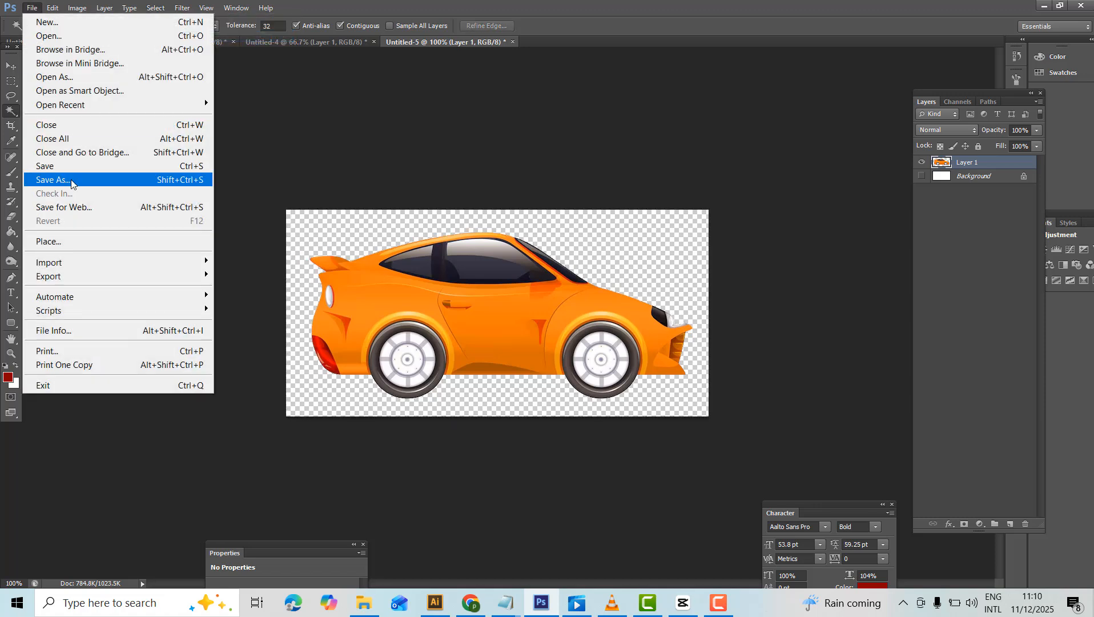
left_click(77, 207)
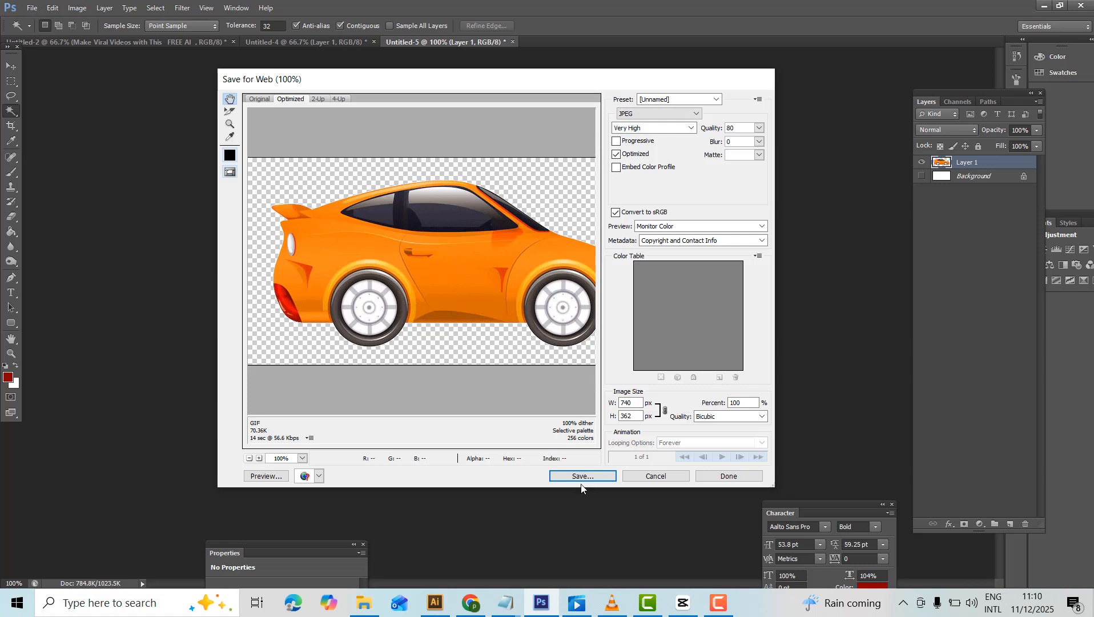
left_click(654, 113)
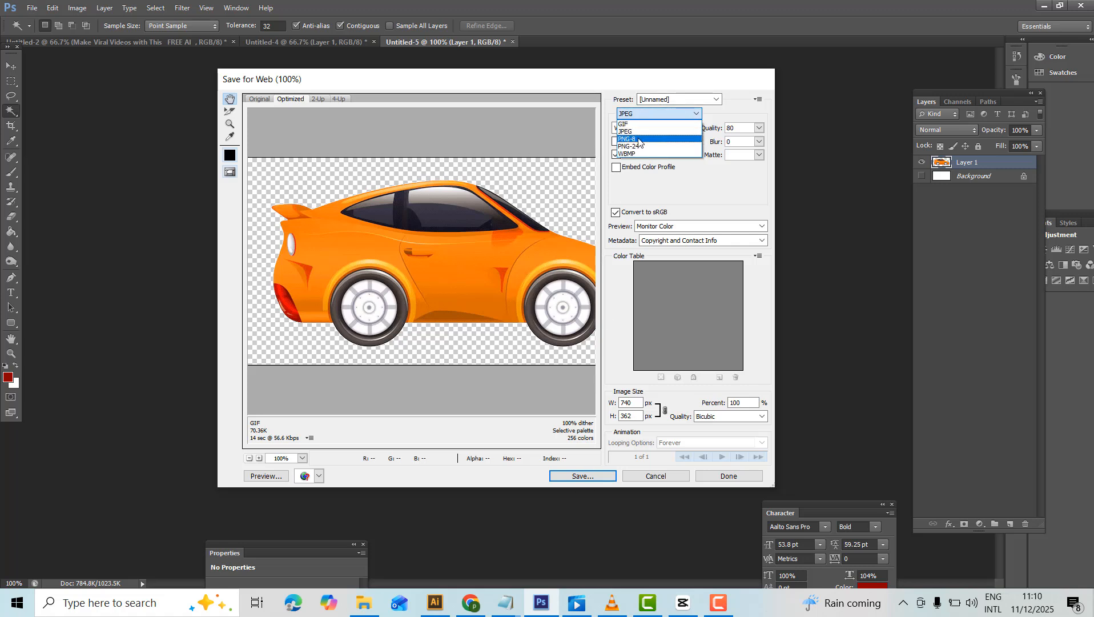
left_click(639, 139)
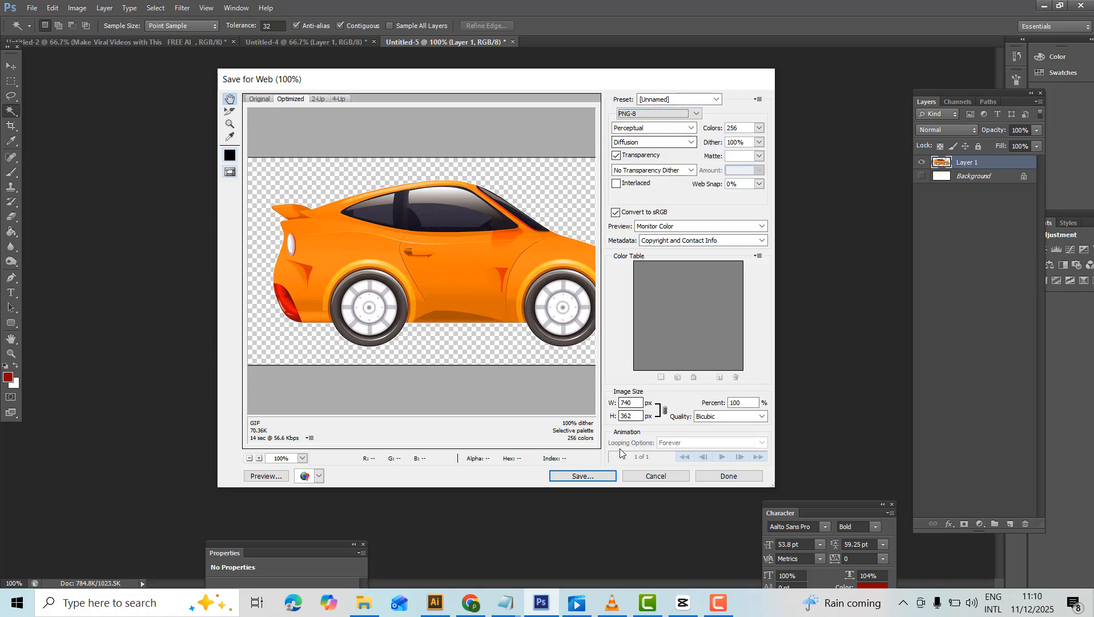
left_click(597, 478)
type("ca")
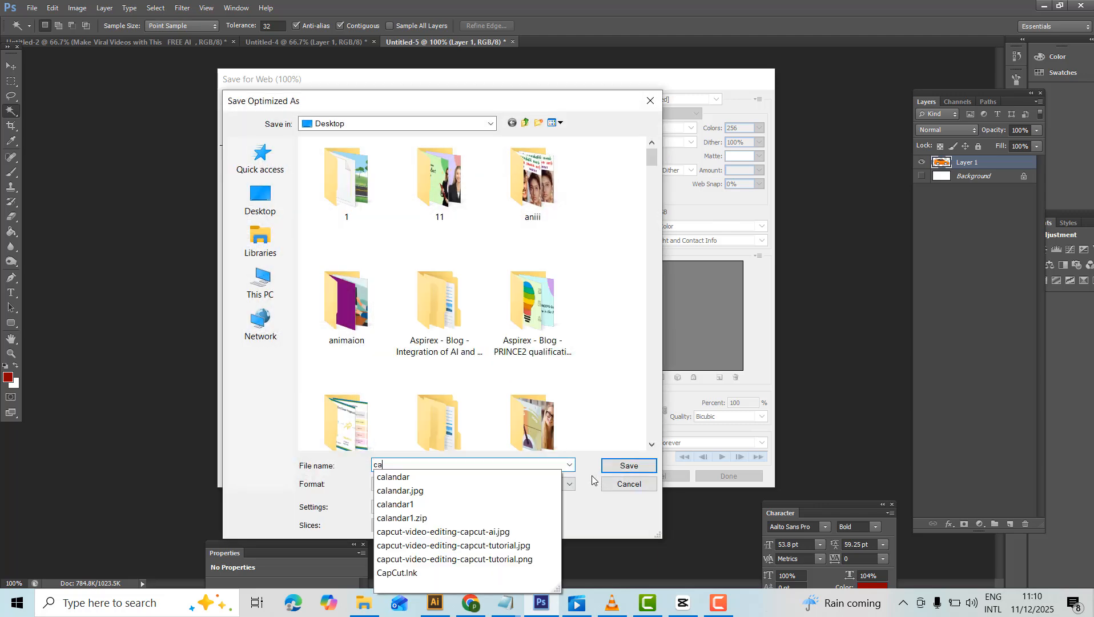
type("r")
left_click(630, 465)
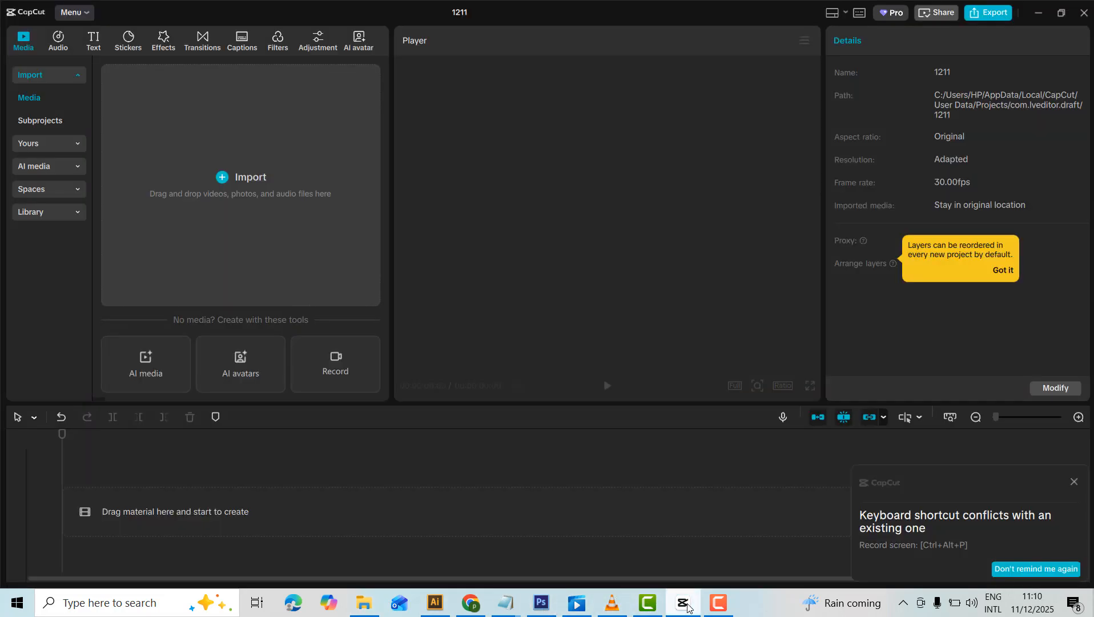
Switch to CapCut and import or-illustrator-of-horizontal-view-of-asphalt-road-background-of-trees.jpg from folder 1 on the Desktop.
left_click(684, 602)
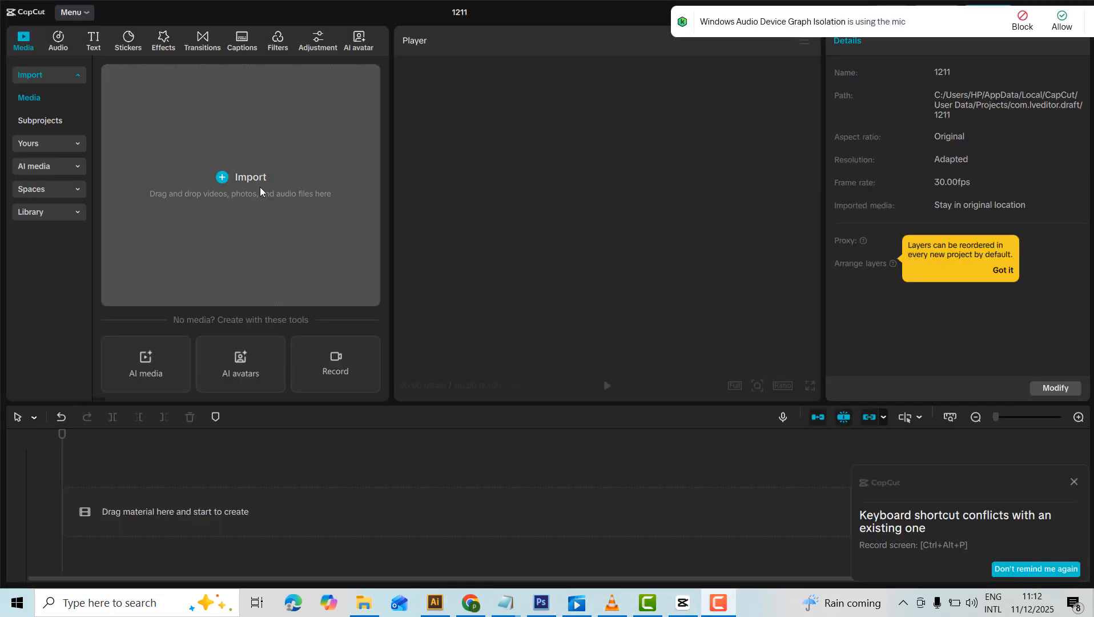
left_click(228, 193)
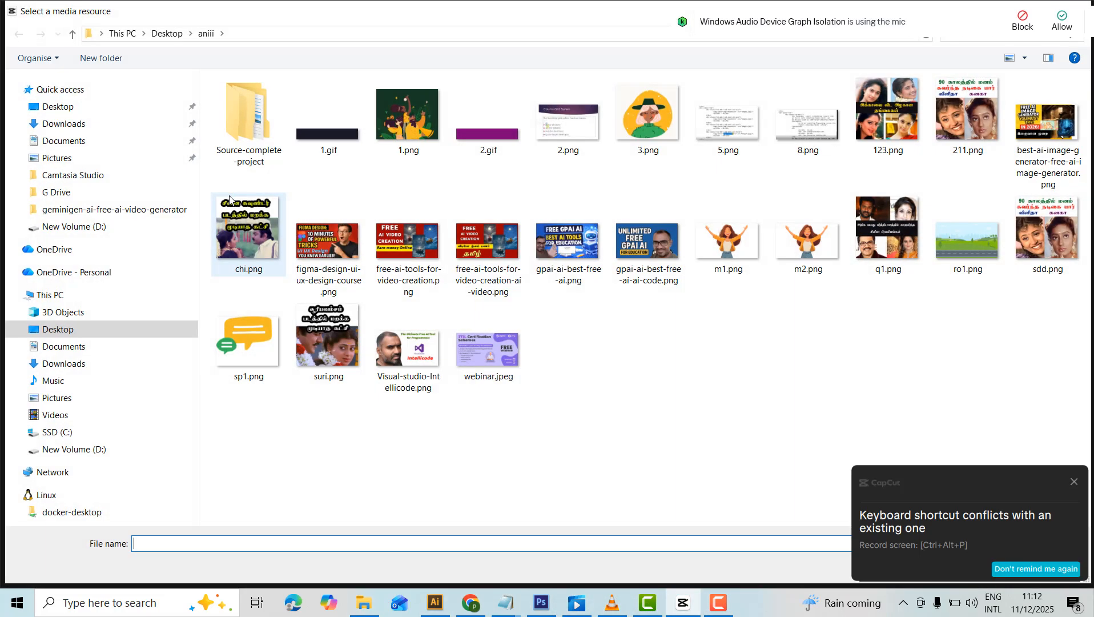
left_click(62, 330)
double_click(230, 136)
scroll(761, 358, "down", 5)
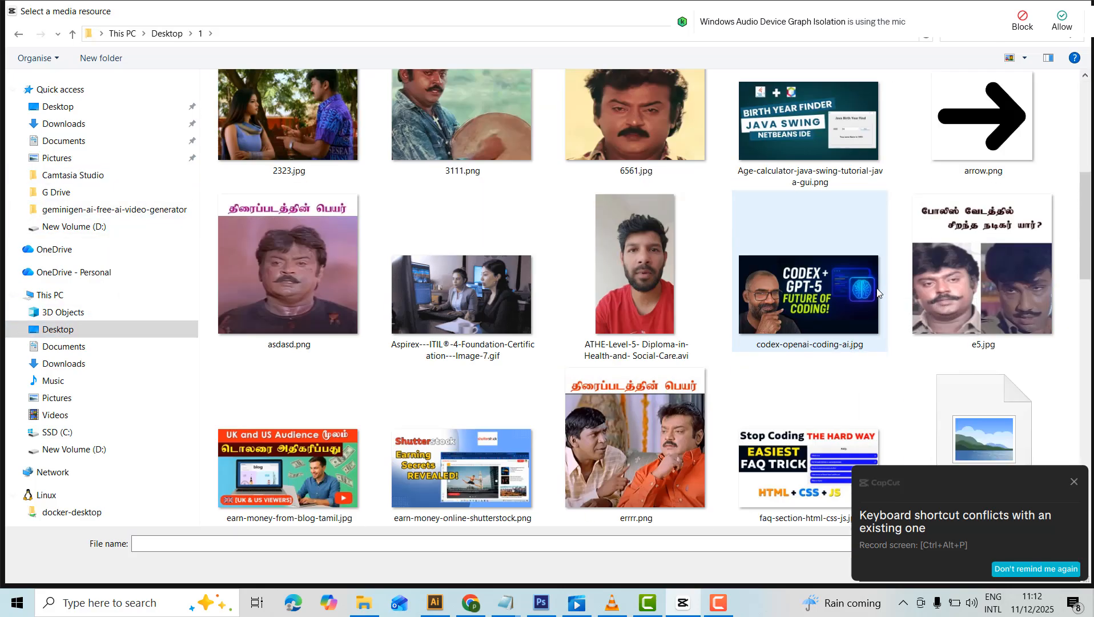
scroll(874, 281, "down", 10)
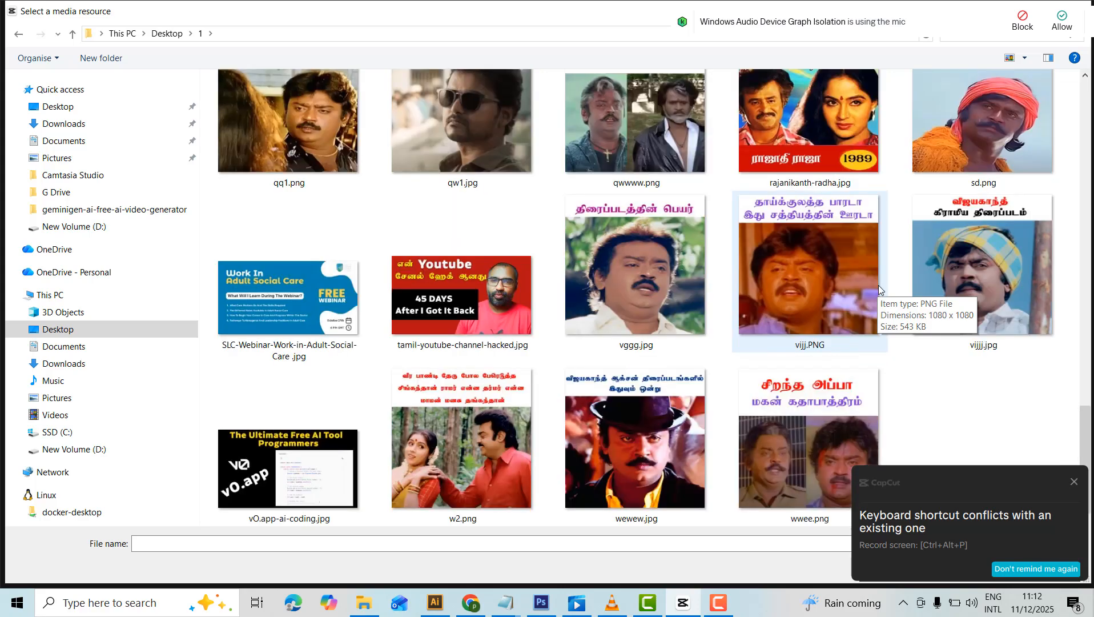
scroll(913, 313, "up", 3)
double_click(1004, 310)
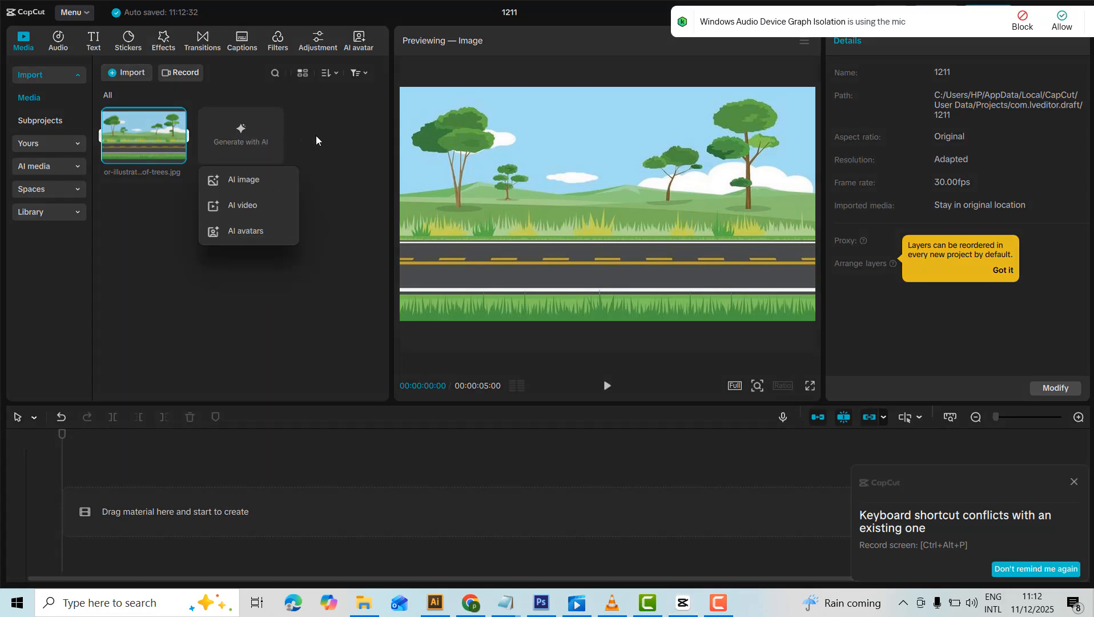
Import car.png from the Desktop into the project media.
left_click(126, 72)
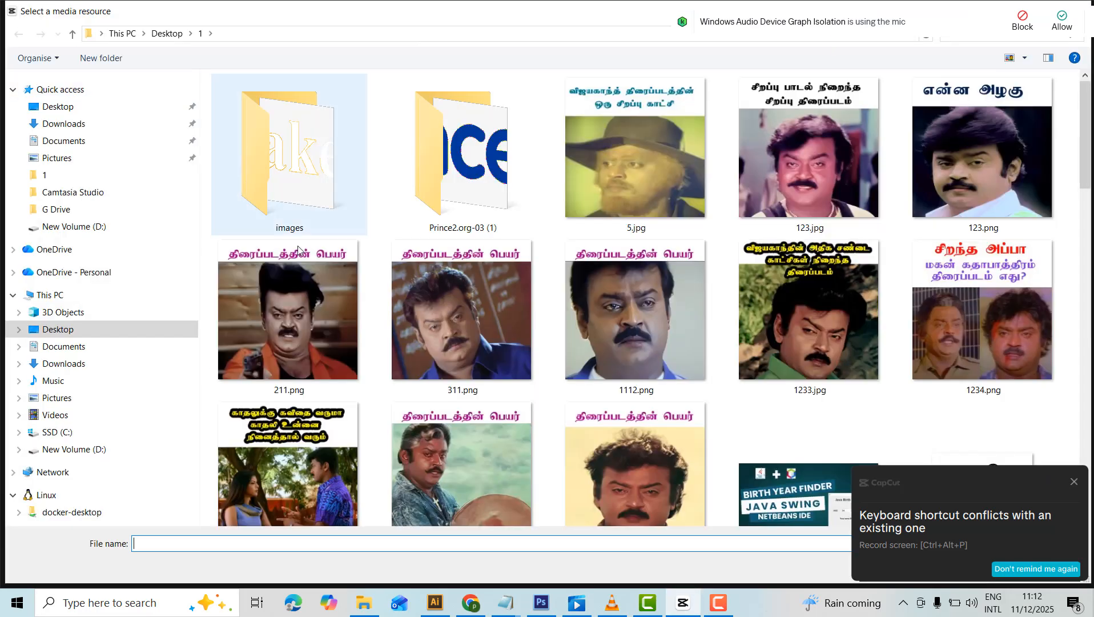
left_click(303, 272)
left_click(58, 331)
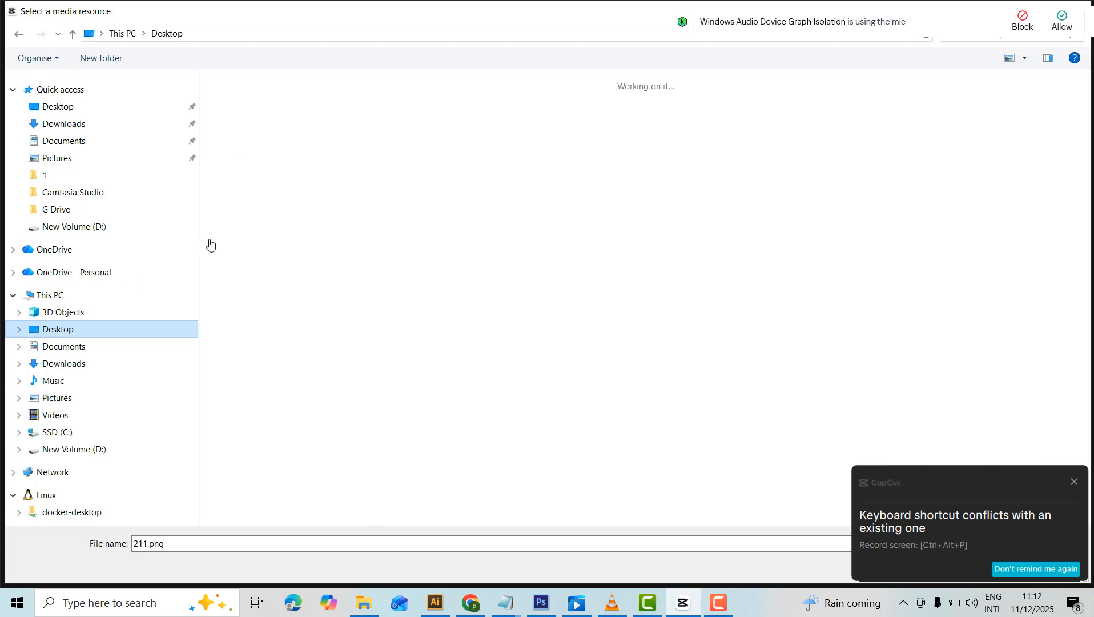
left_click(246, 219)
key("c")
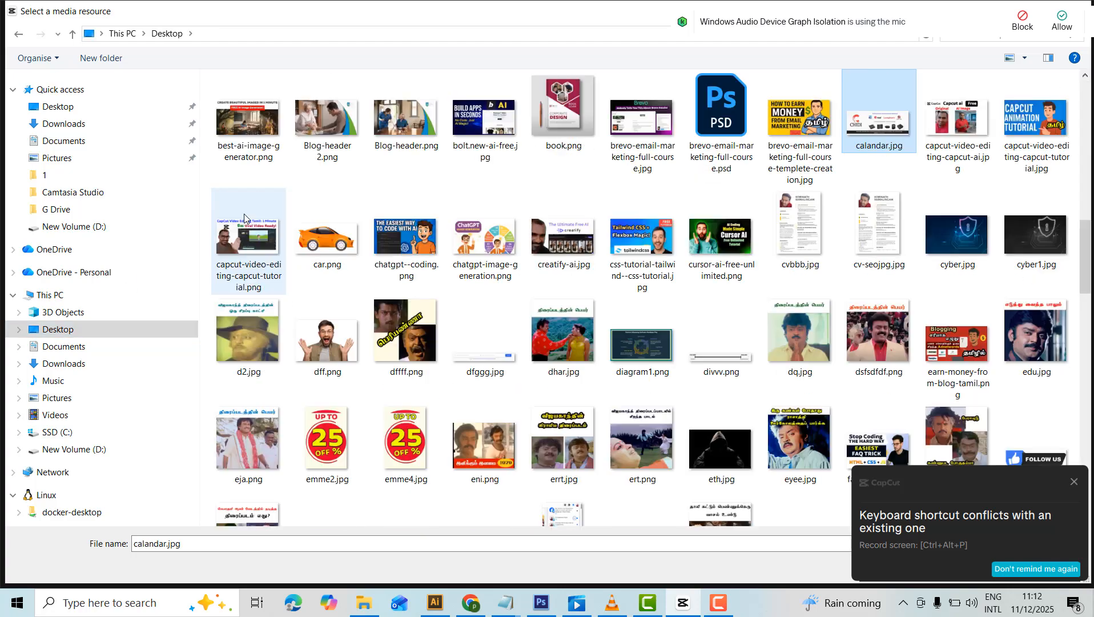
left_click(958, 133)
double_click(320, 235)
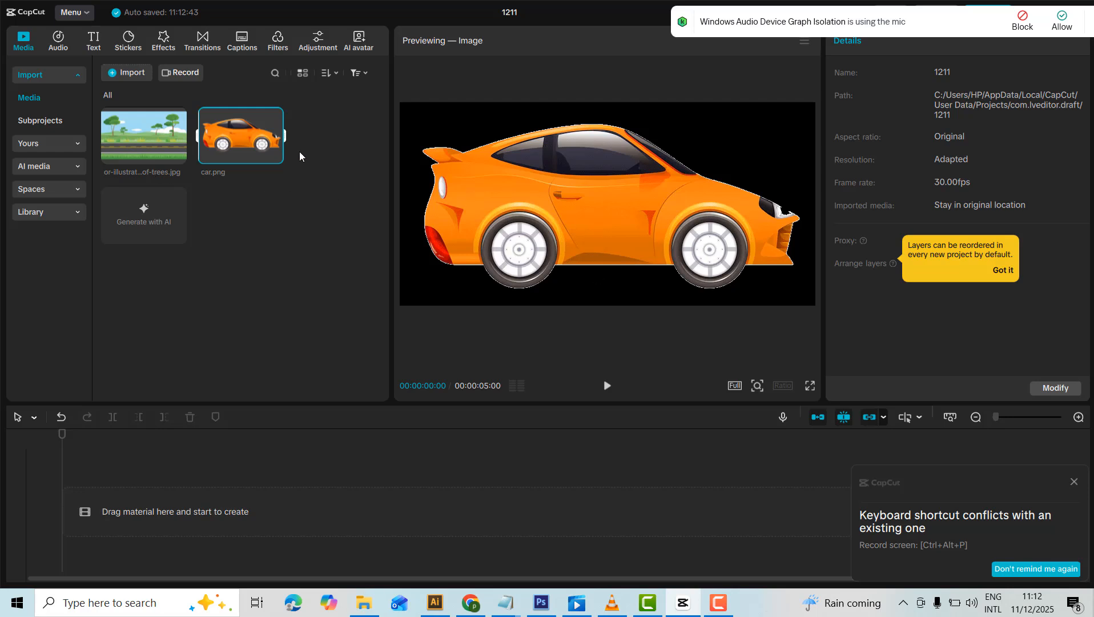
Place the road image on the main track and car.png on a track above it, both starting at 00:00.
left_click_drag(172, 152, 112, 507)
left_click_drag(261, 487, 261, 487)
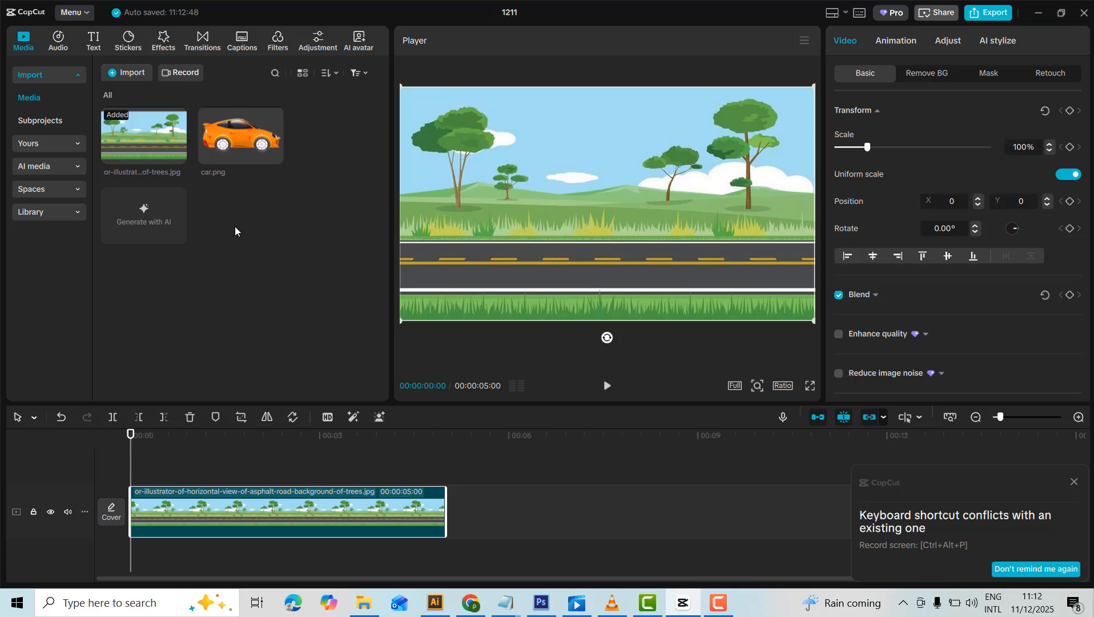
left_click(239, 130)
left_click_drag(240, 131, 132, 470)
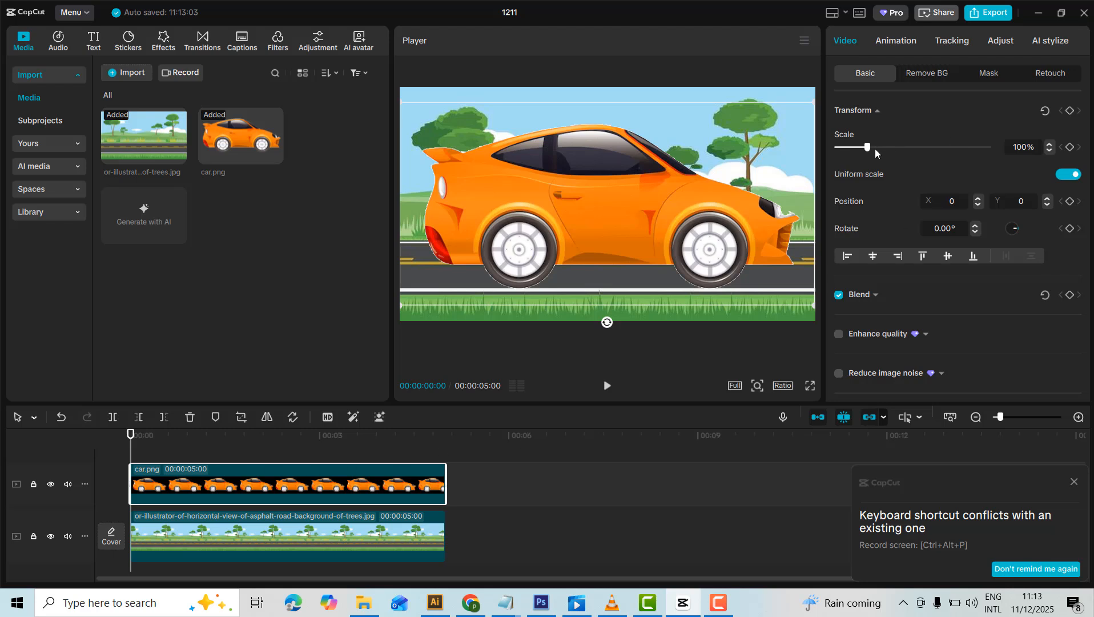
Scale the car to 30% and place it on the road at about X -1395, Y -346.
left_click_drag(866, 147, 847, 149)
left_click_drag(592, 216, 442, 254)
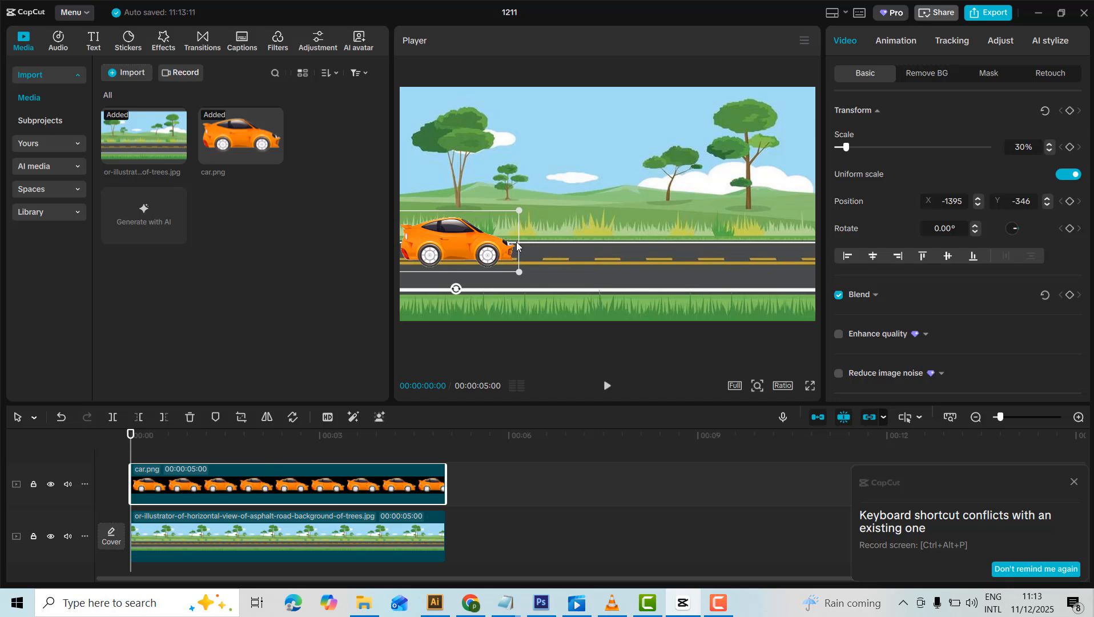
left_click(556, 208)
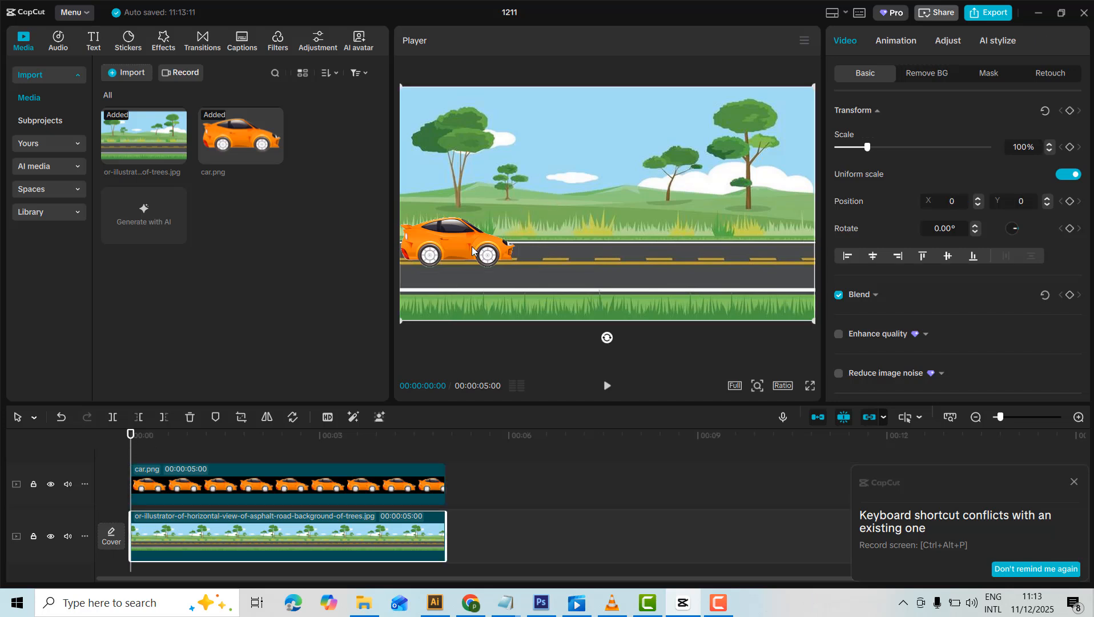
left_click_drag(472, 250, 436, 250)
key("ctrl+z")
Move the car partly past the frame's left edge to about X -1978, Y -336 and add a Position keyframe at 00:00:00:00.
left_click(231, 488)
left_click_drag(482, 231, 412, 235)
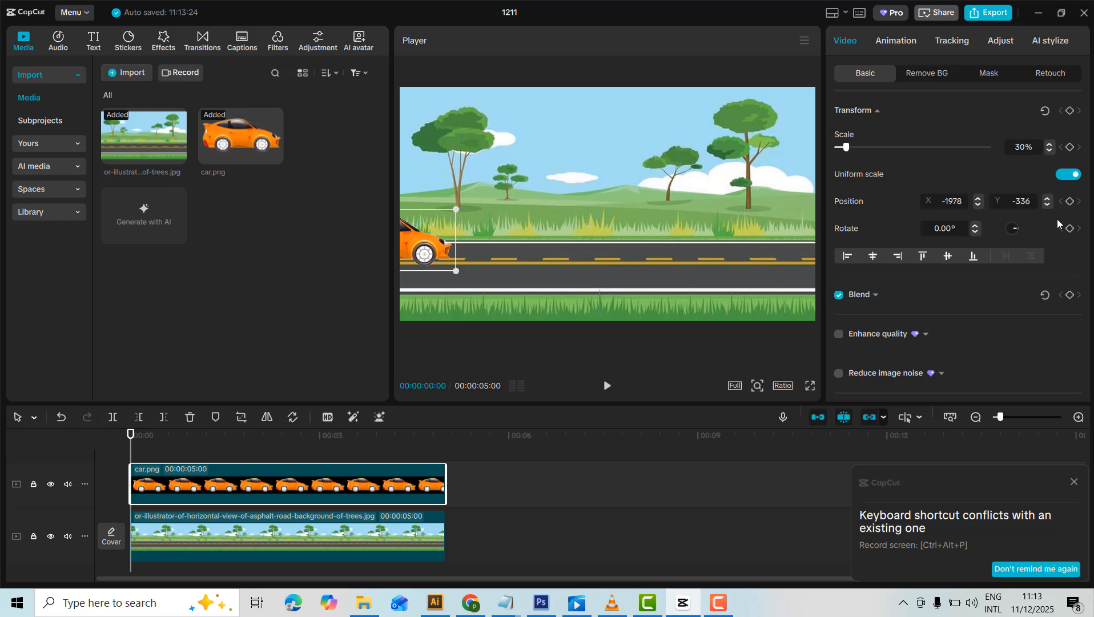
left_click(1071, 204)
Add a Position keyframe at 00:00:04:26 with the car moved past the frame's right edge to about X 2370, Y -366.
left_click_drag(131, 435, 438, 445)
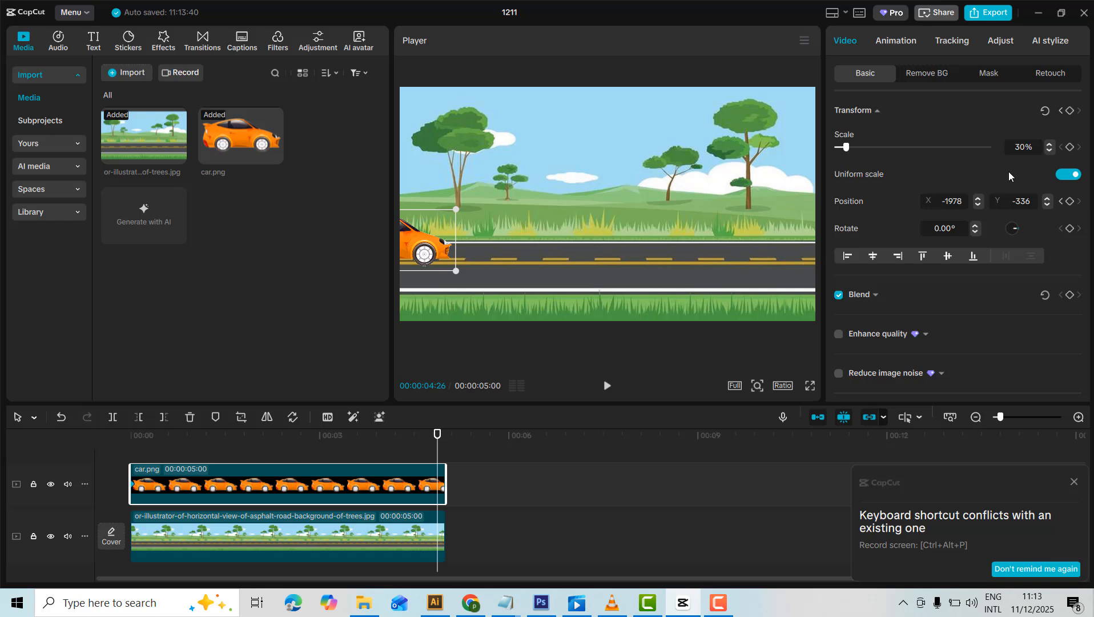
left_click(1071, 203)
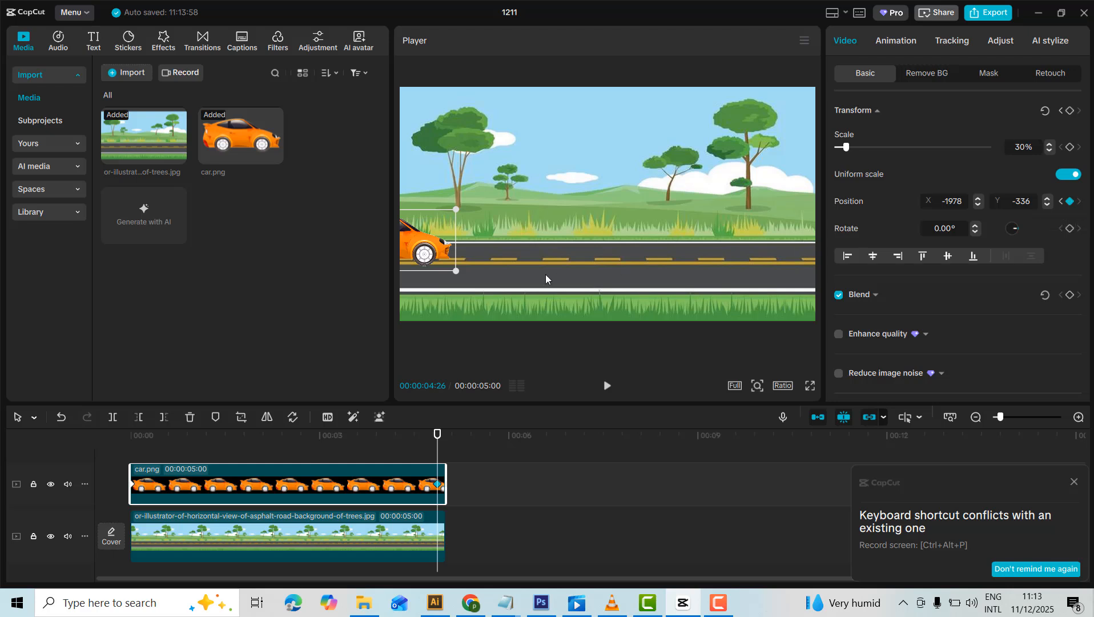
left_click_drag(442, 253, 807, 287)
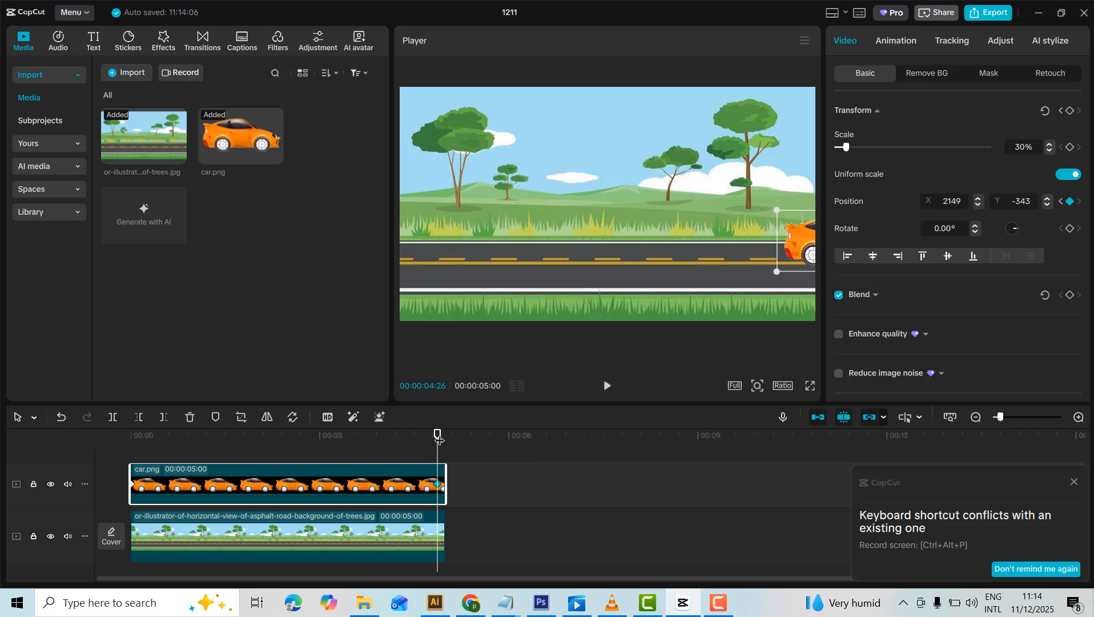
left_click_drag(798, 253, 823, 254)
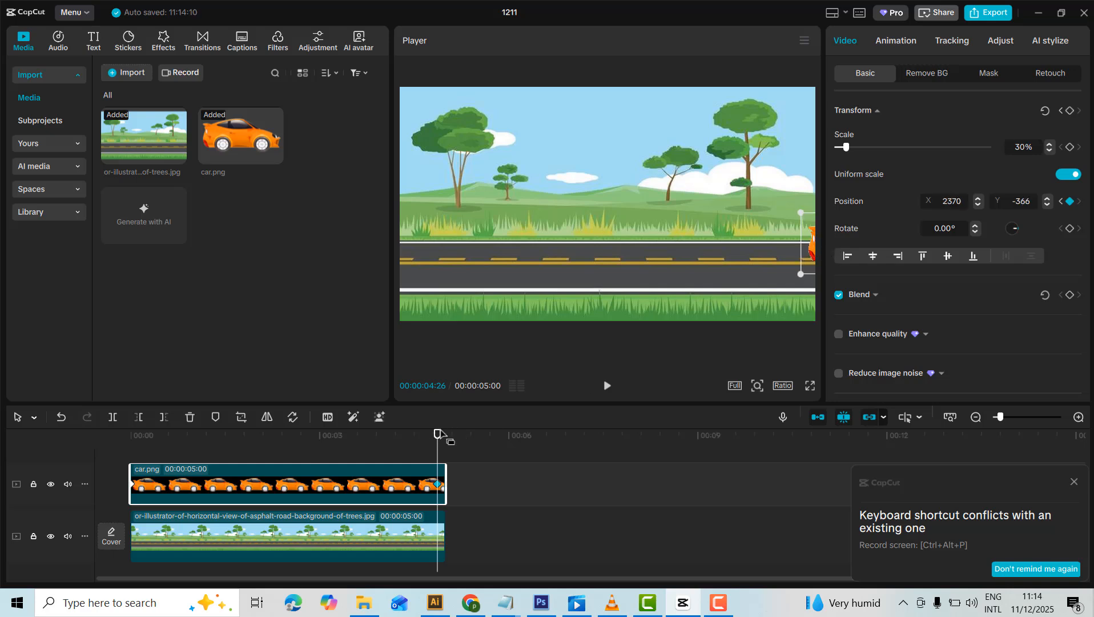
Play the car animation from 00:00:00:00 through to the end, return to the start, and replay it.
left_click_drag(436, 437, 71, 452)
left_click_drag(145, 451, 80, 452)
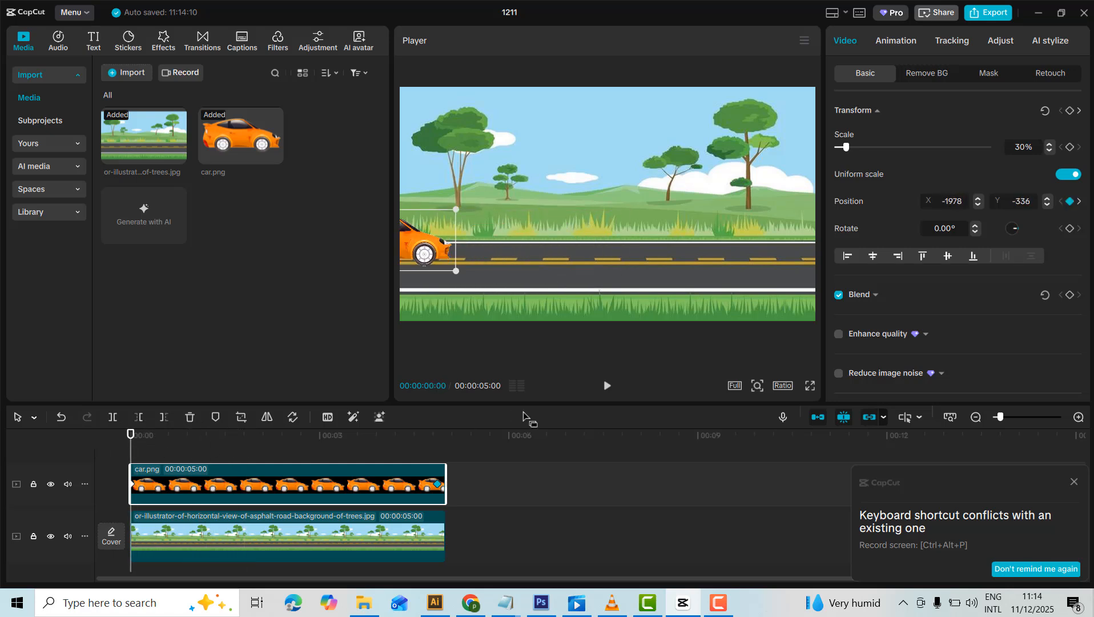
left_click(607, 387)
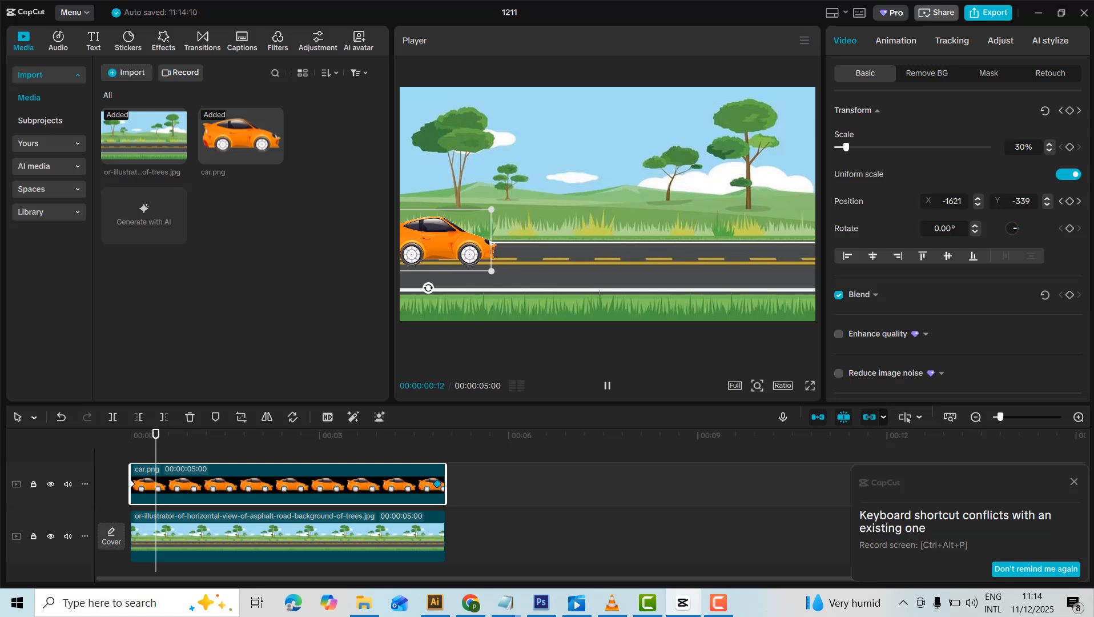
left_click(619, 339)
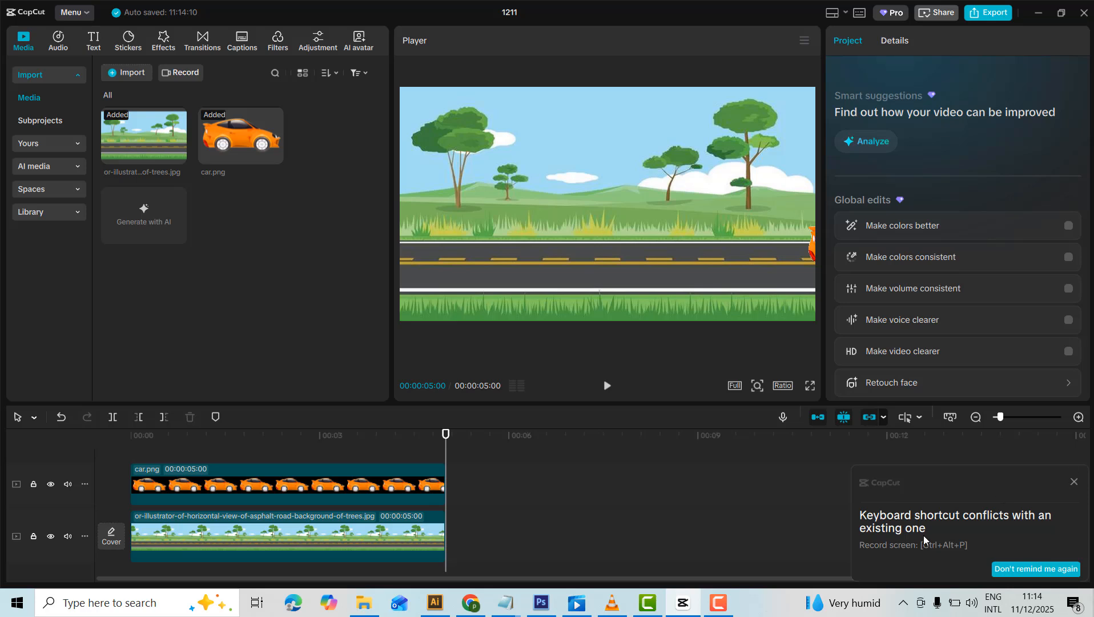
key("space")
left_click_drag(445, 440, 54, 427)
key("space")
left_click_drag(448, 439, 133, 434)
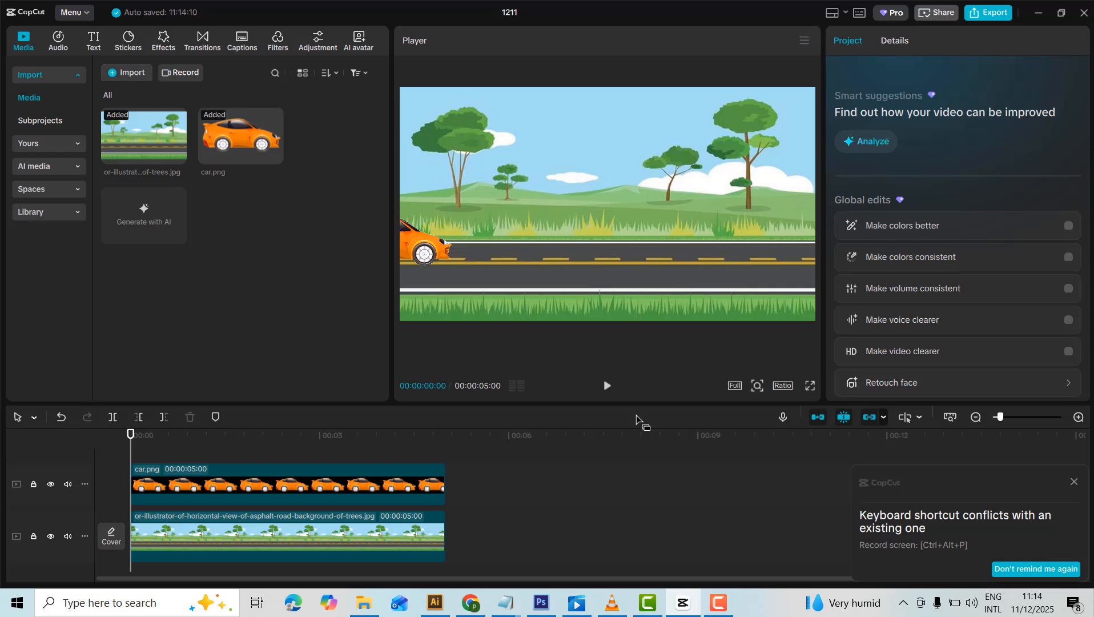
Try a 50fps frame rate in the export settings, check the resolution options, and cancel without exporting.
left_click(984, 17)
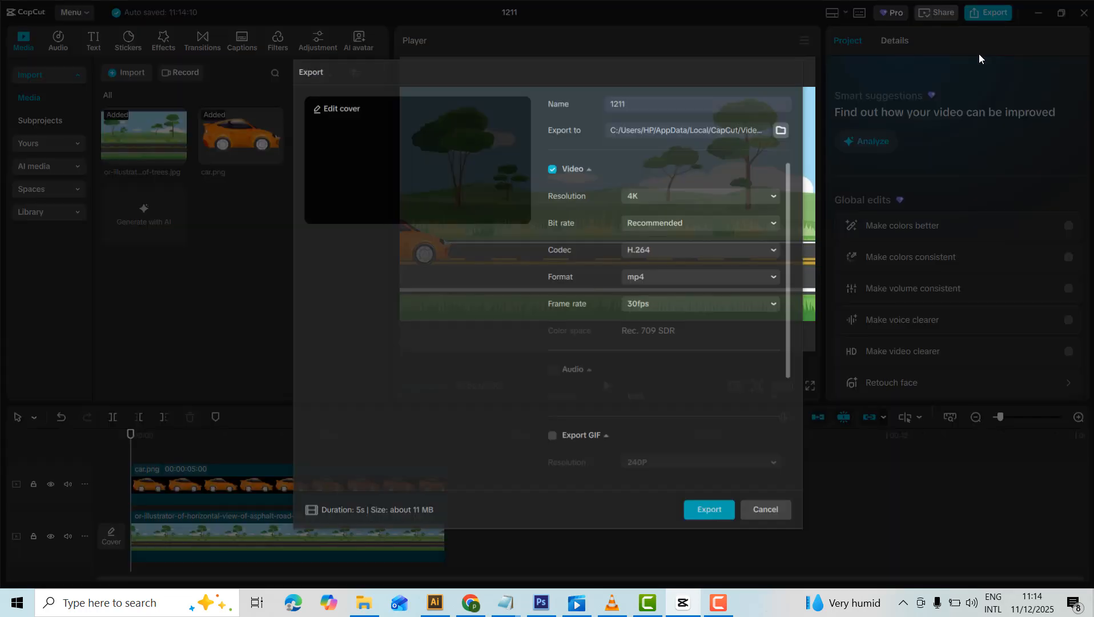
left_click(778, 304)
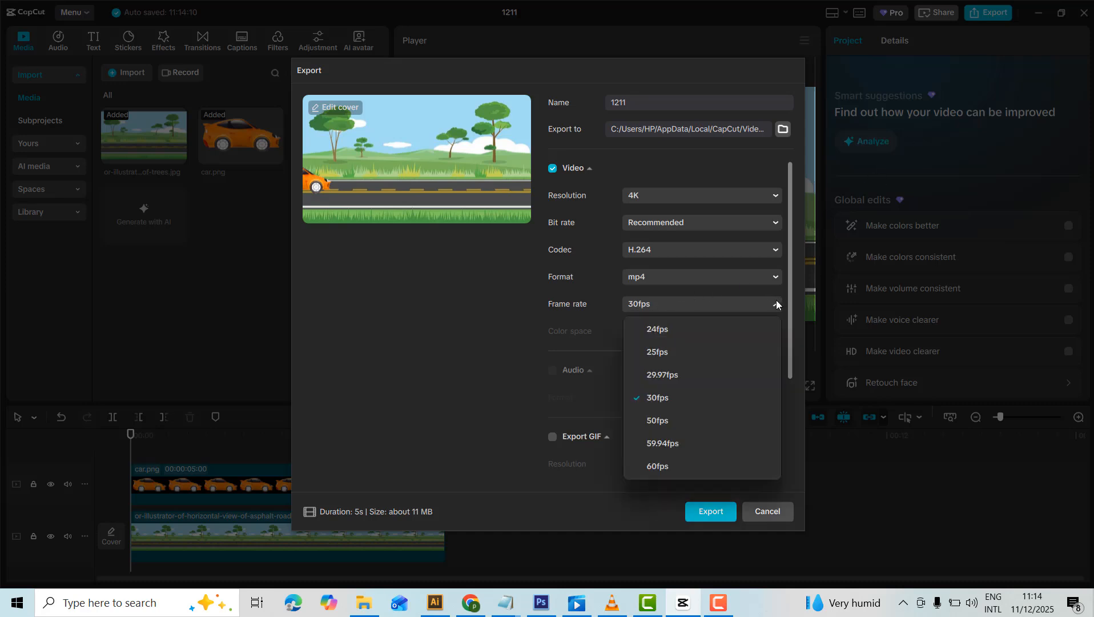
left_click(658, 422)
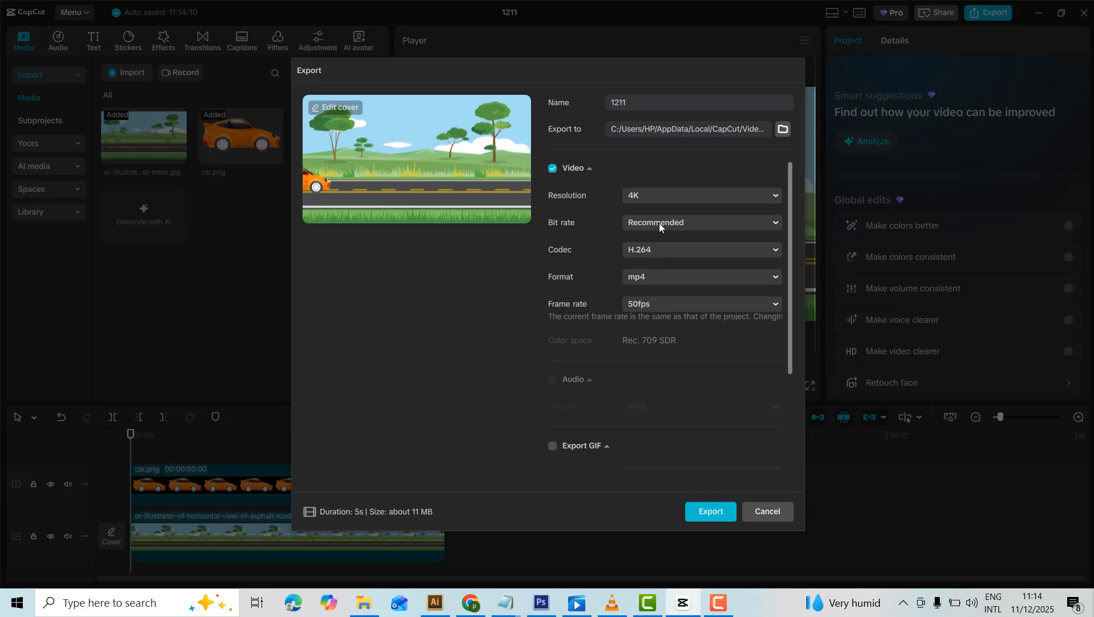
left_click(635, 194)
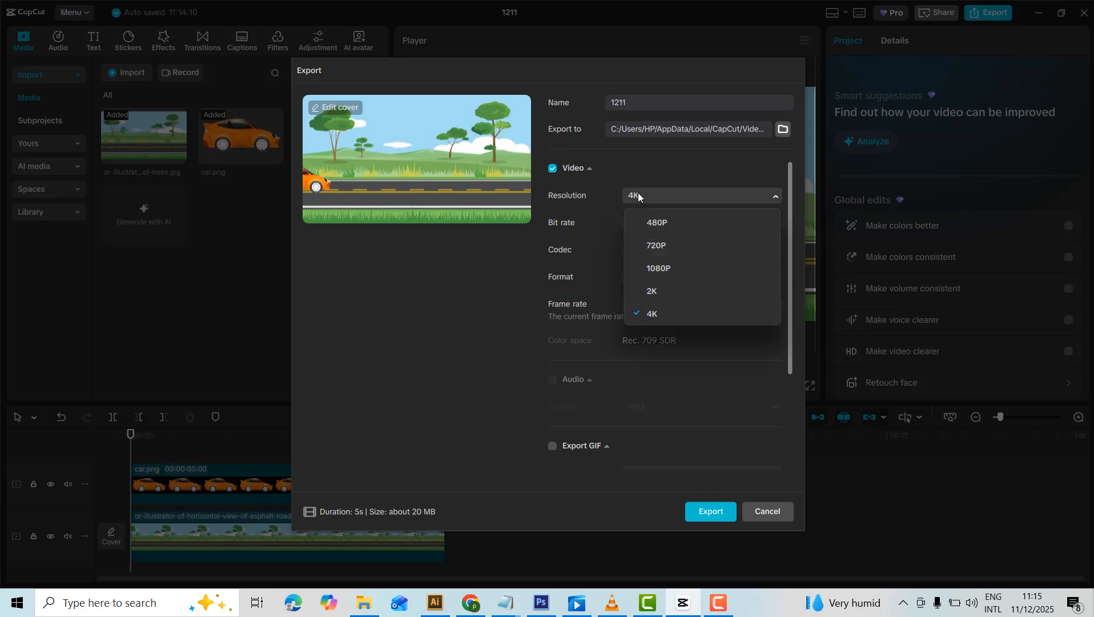
left_click(637, 195)
left_click(636, 194)
left_click(692, 482)
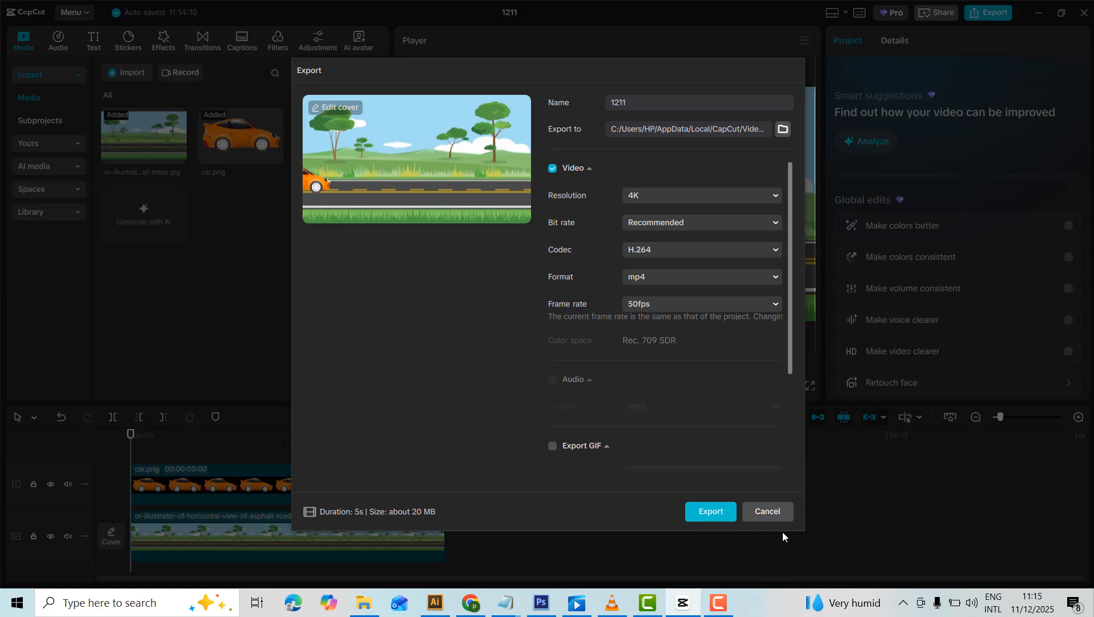
left_click(774, 514)
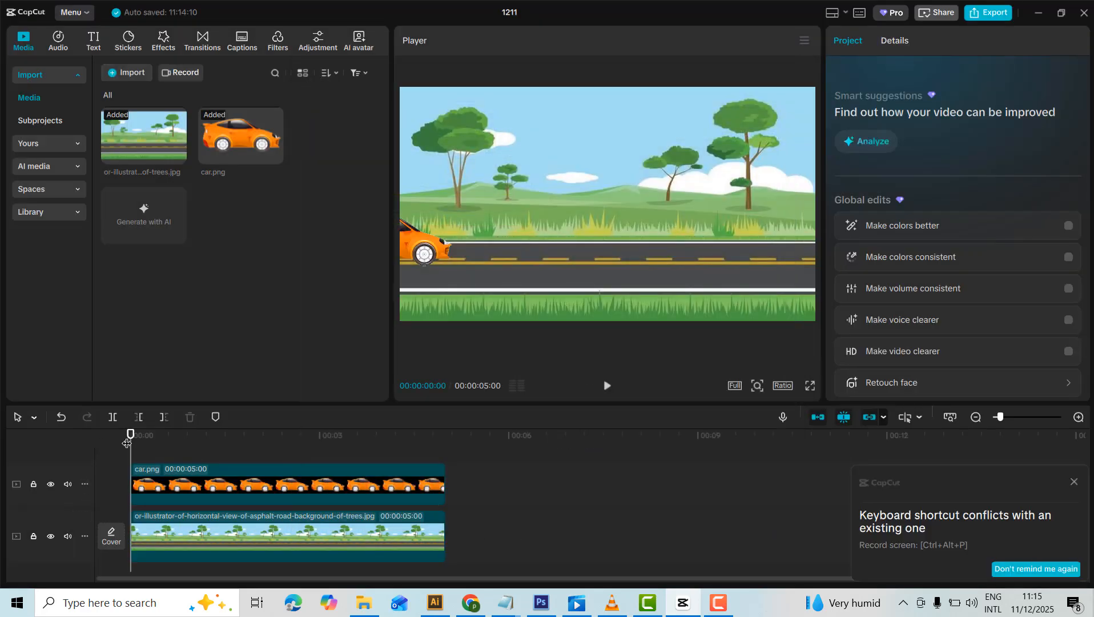
Select the car clip and open the preset curves for its X position graph at the 00:00:04:26 keyframe.
mouse_move(127, 443)
left_mouse_down()
mouse_move(187, 438)
mouse_move(91, 423)
mouse_move(183, 438)
mouse_move(141, 437)
left_mouse_up()
scroll(228, 498, "up", 1)
left_click(176, 504)
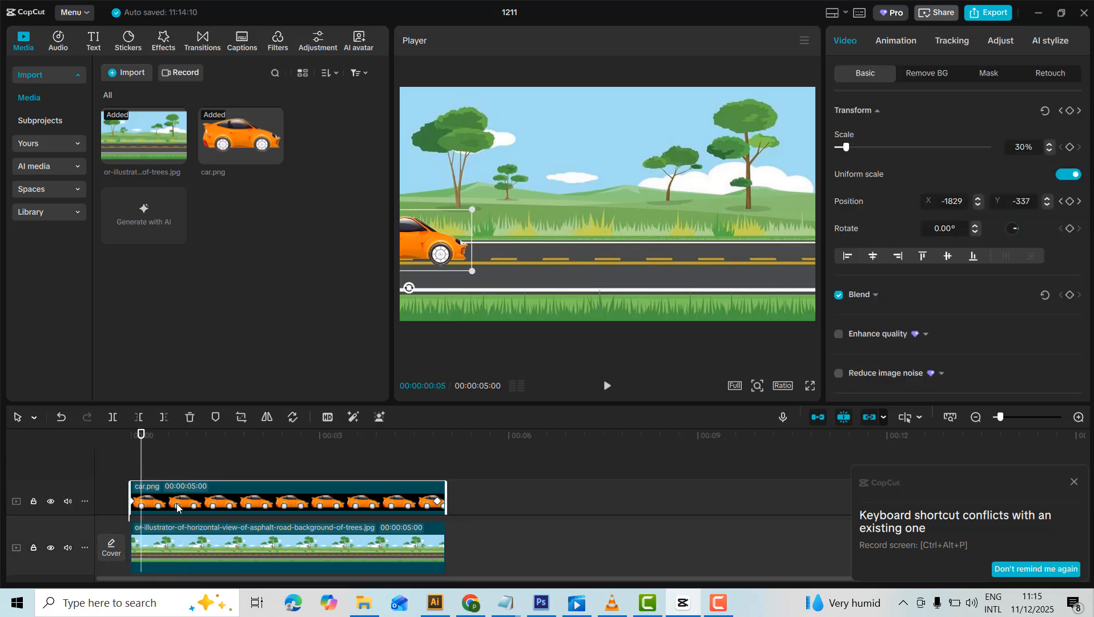
left_click(204, 551)
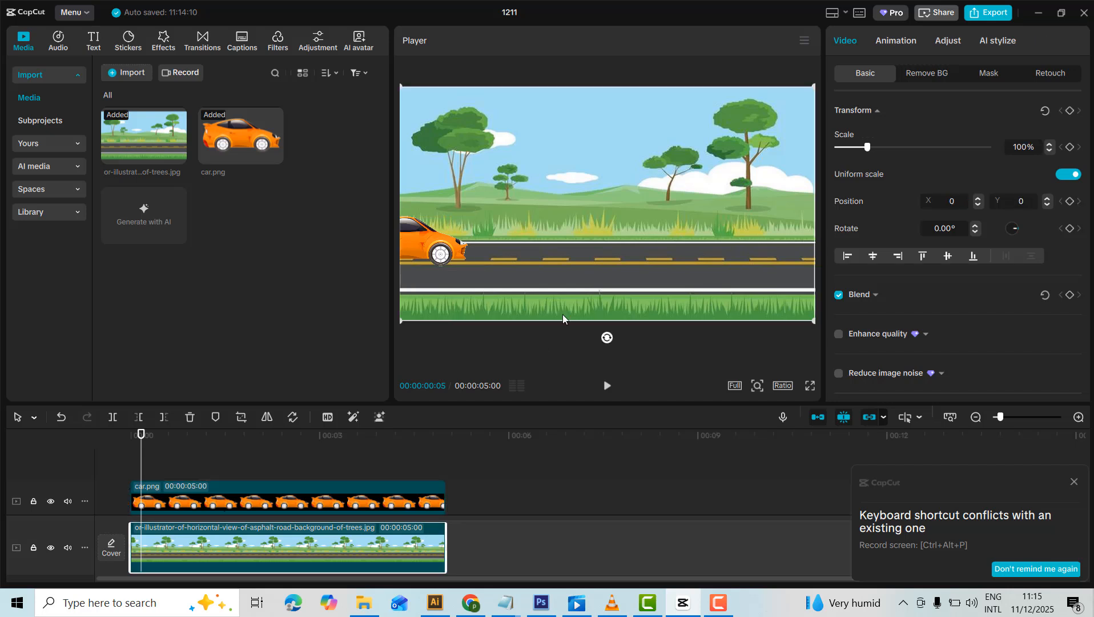
left_click(421, 251)
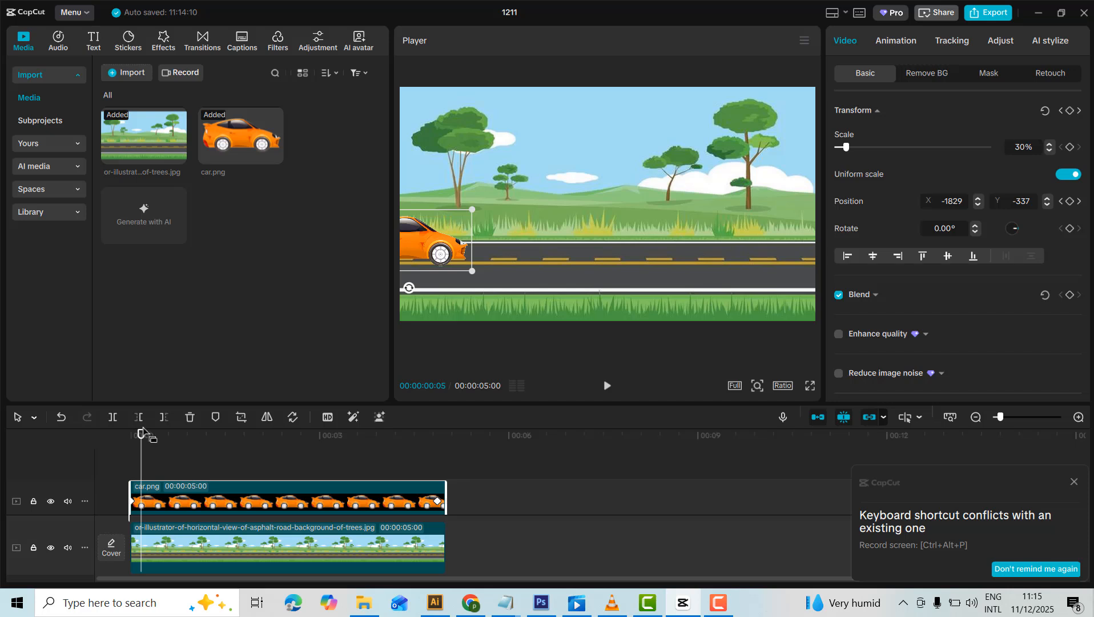
left_click_drag(139, 434, 438, 463)
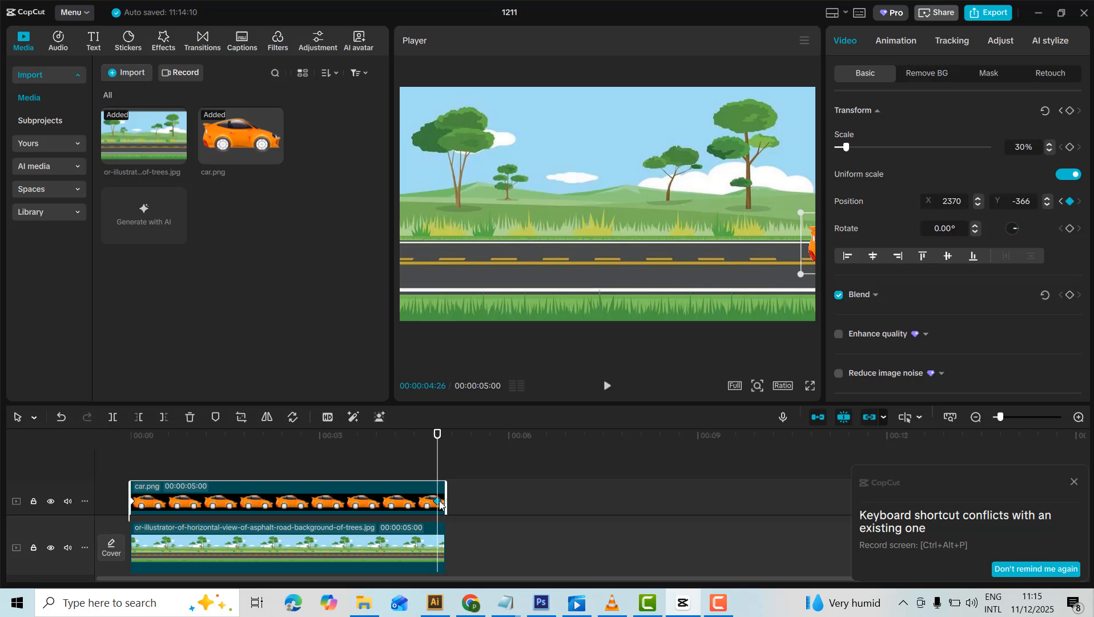
left_click(439, 502)
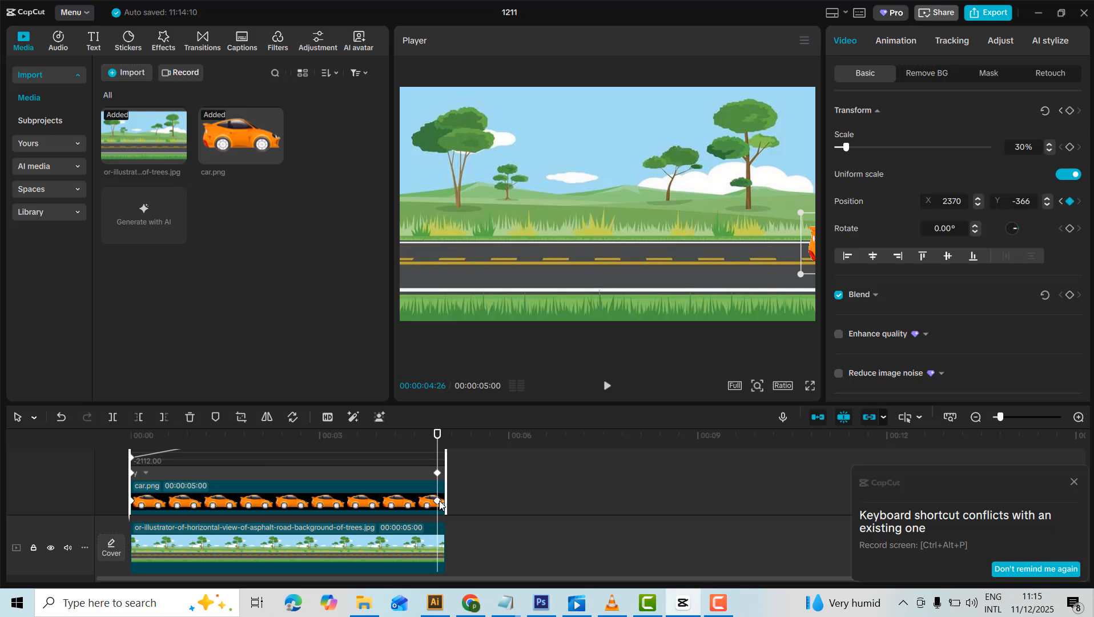
scroll(397, 505, "up", 3)
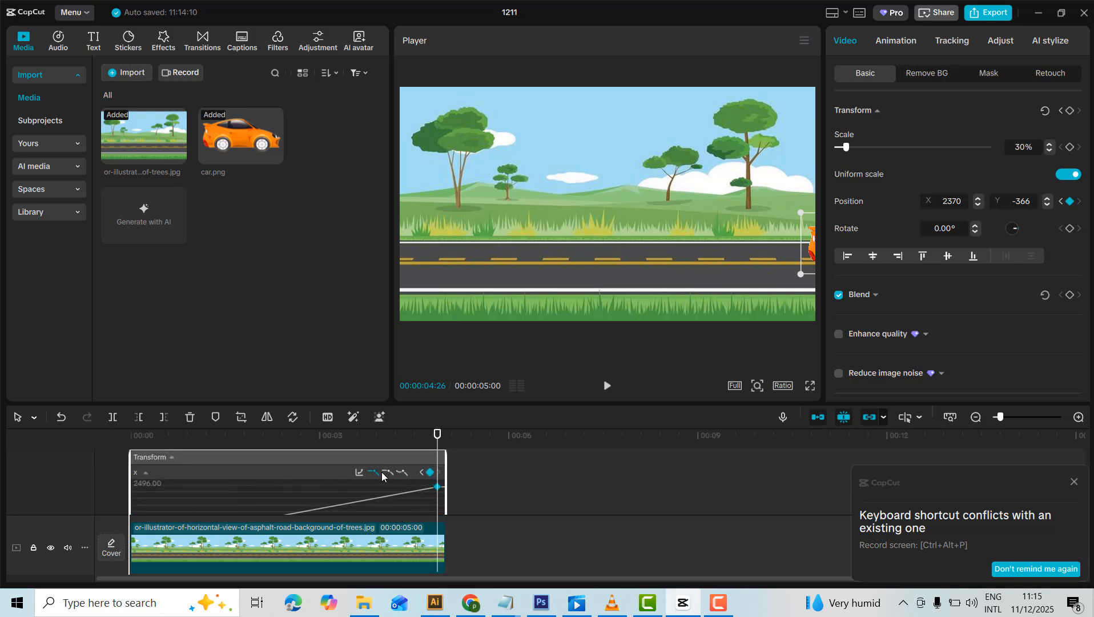
left_click(360, 473)
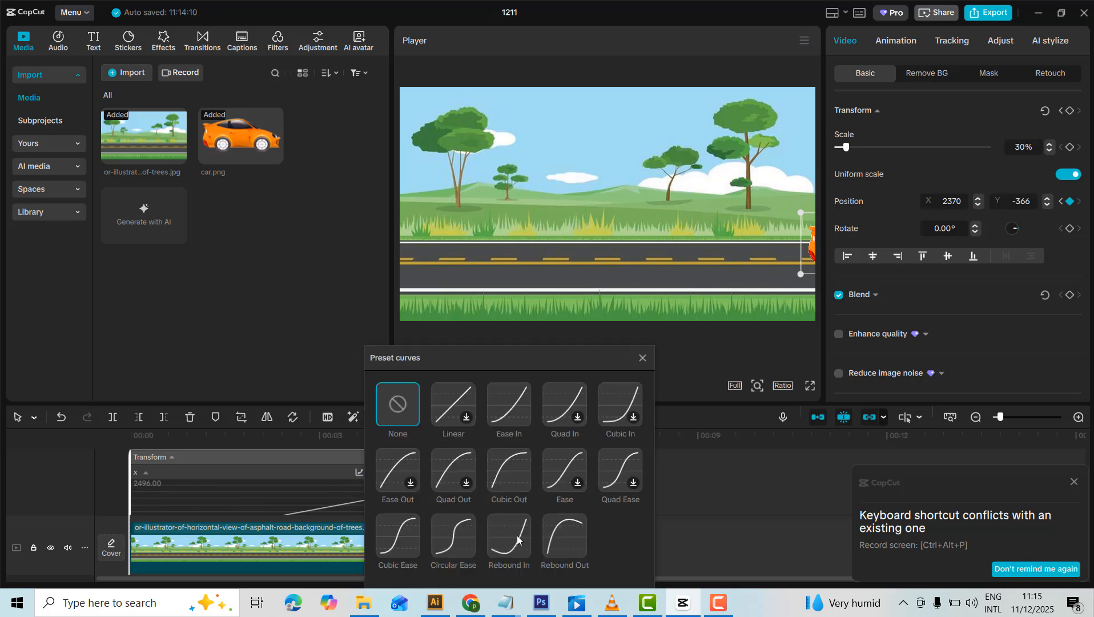
Try the Cubic Ease, Circular Ease, Rebound In, Rebound Out and Ease Out preset curves on the car's X position.
left_click(400, 542)
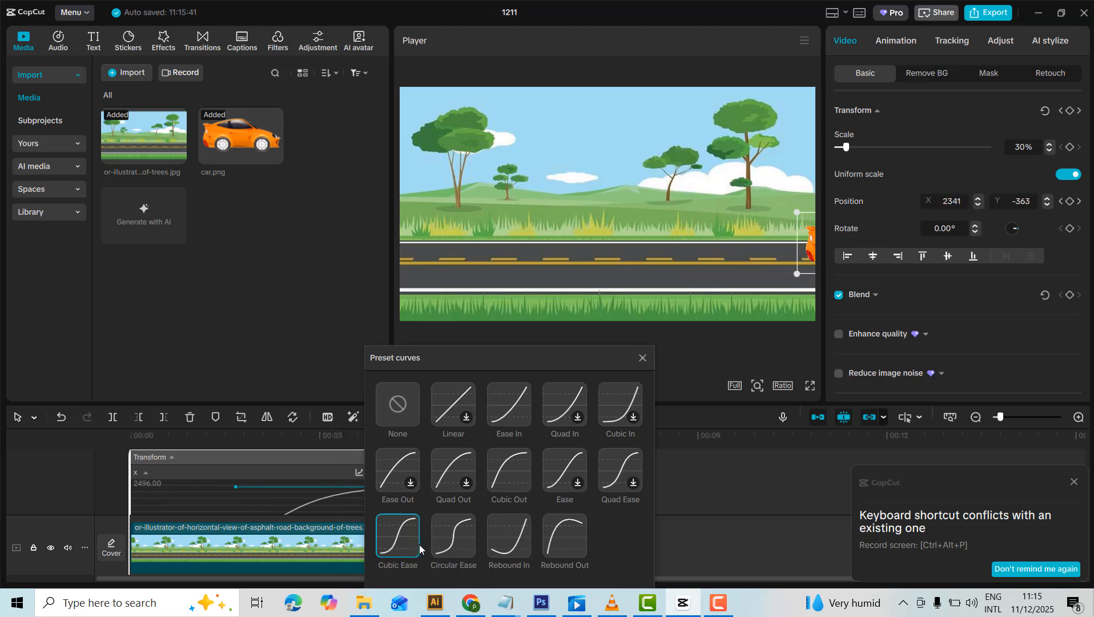
left_click(462, 541)
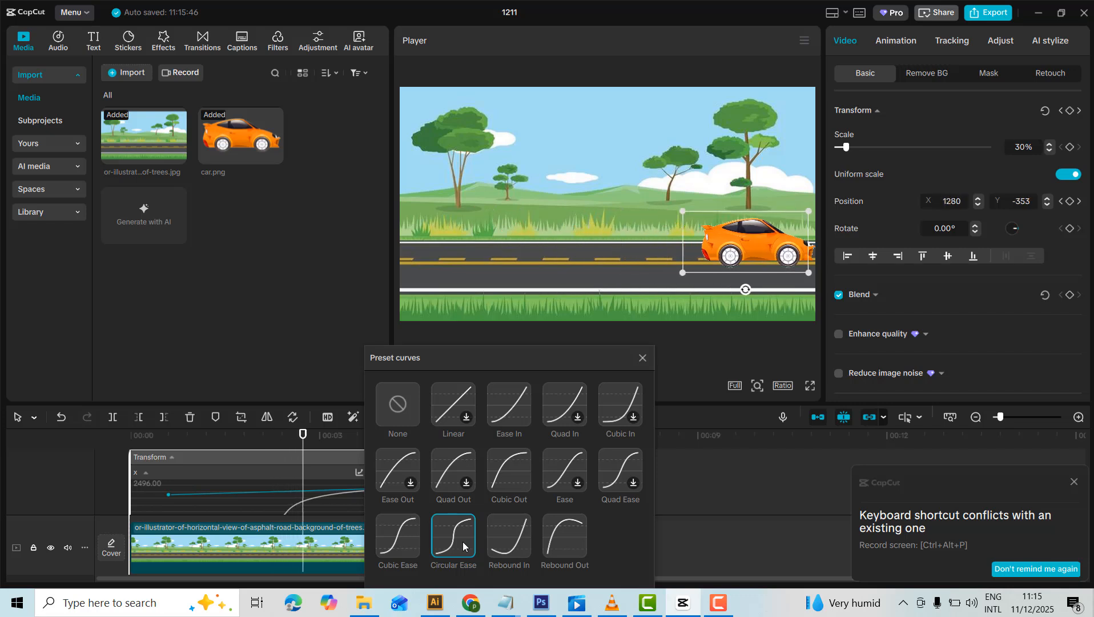
left_click(511, 553)
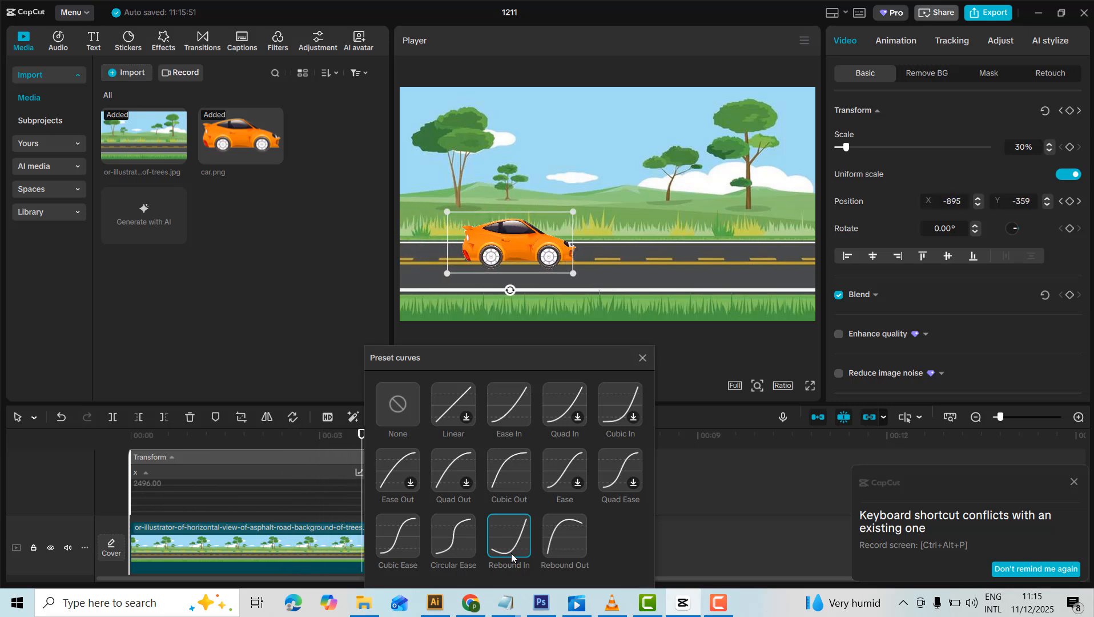
left_click(559, 538)
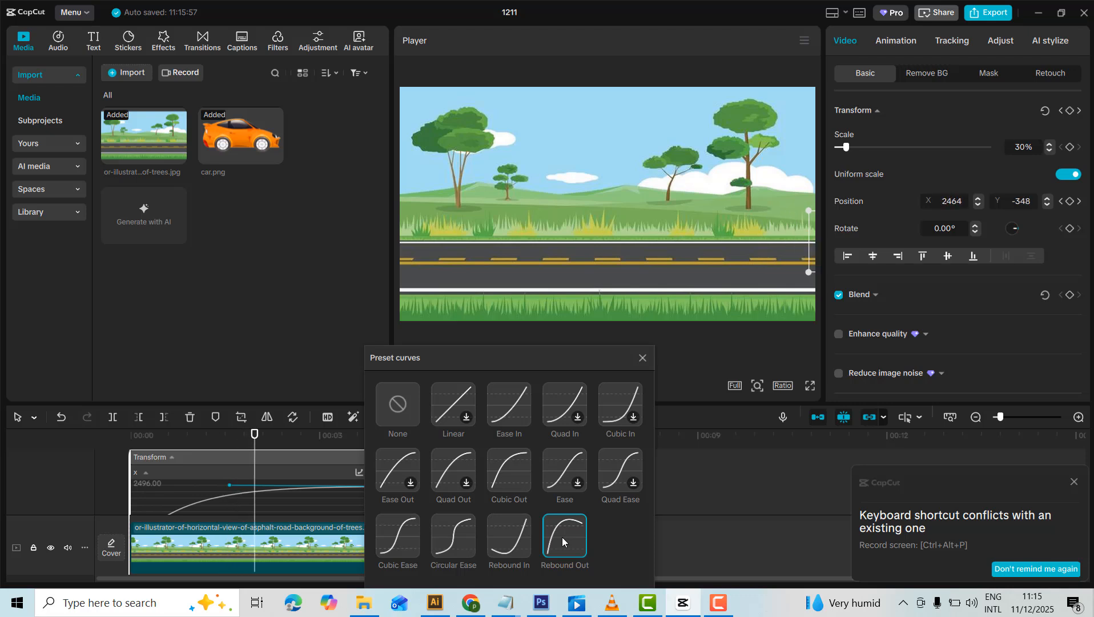
left_click(403, 467)
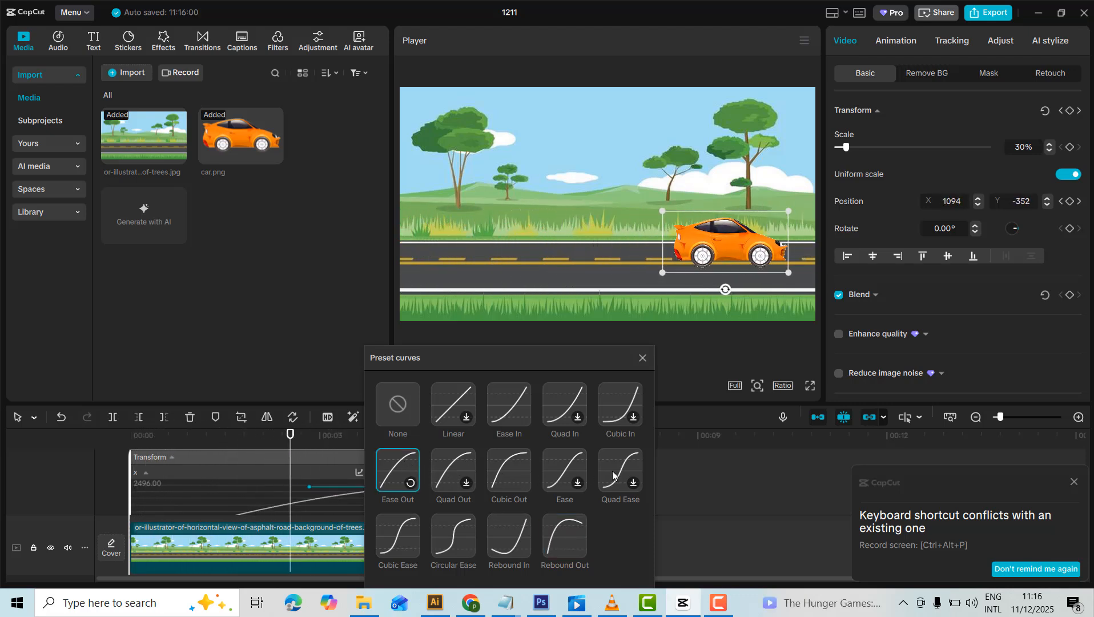
Apply the Ease In preset curve to the car's X position animation and close the preset curves.
left_click(501, 401)
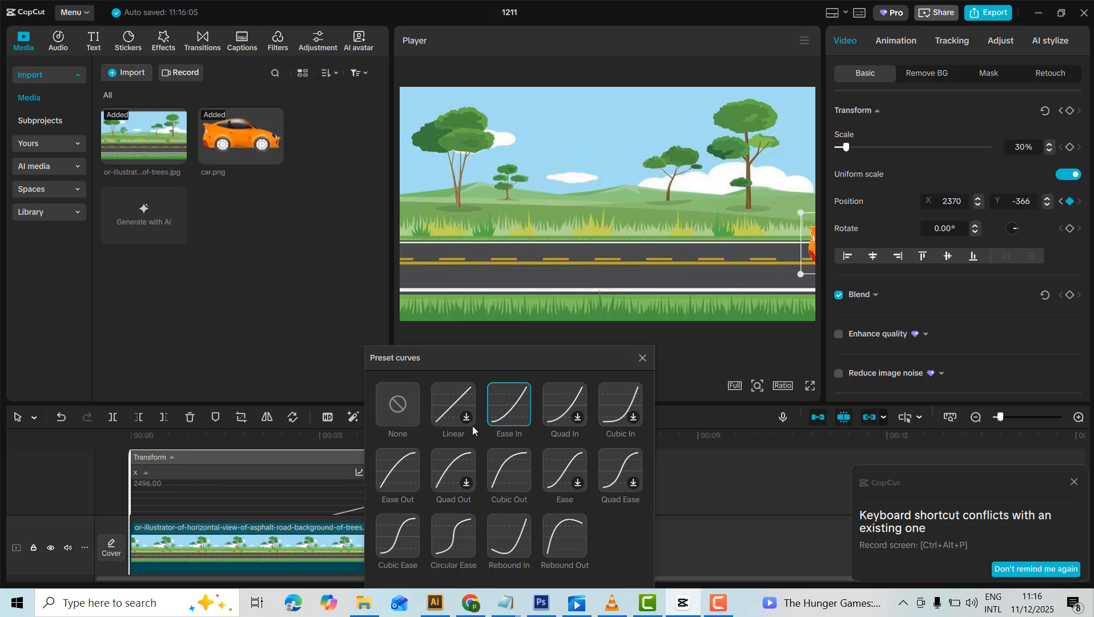
left_click(733, 486)
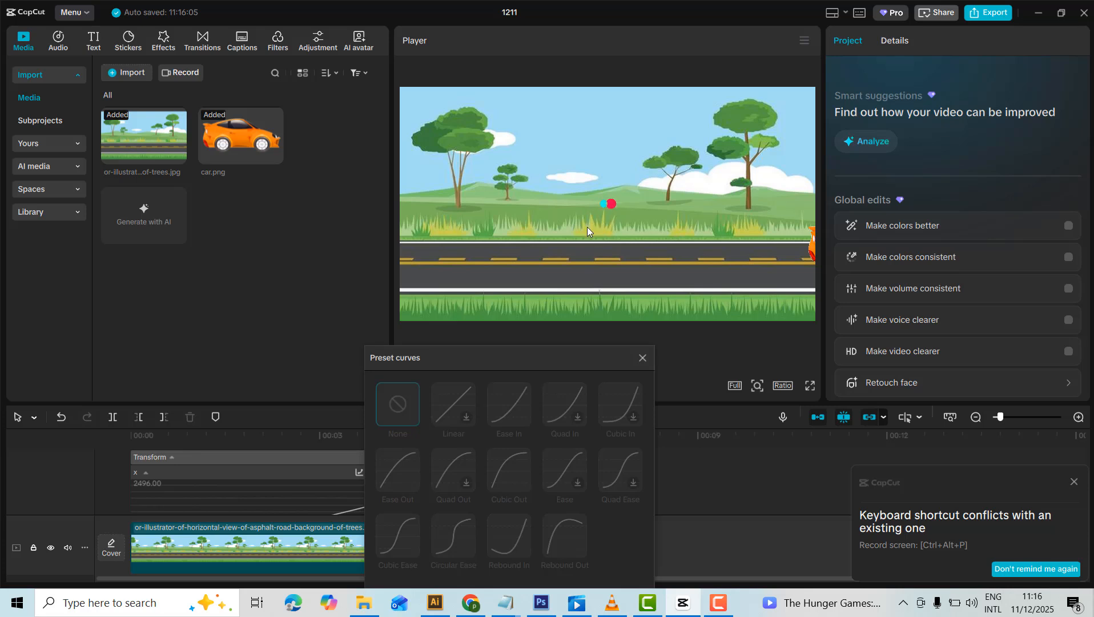
left_click(643, 359)
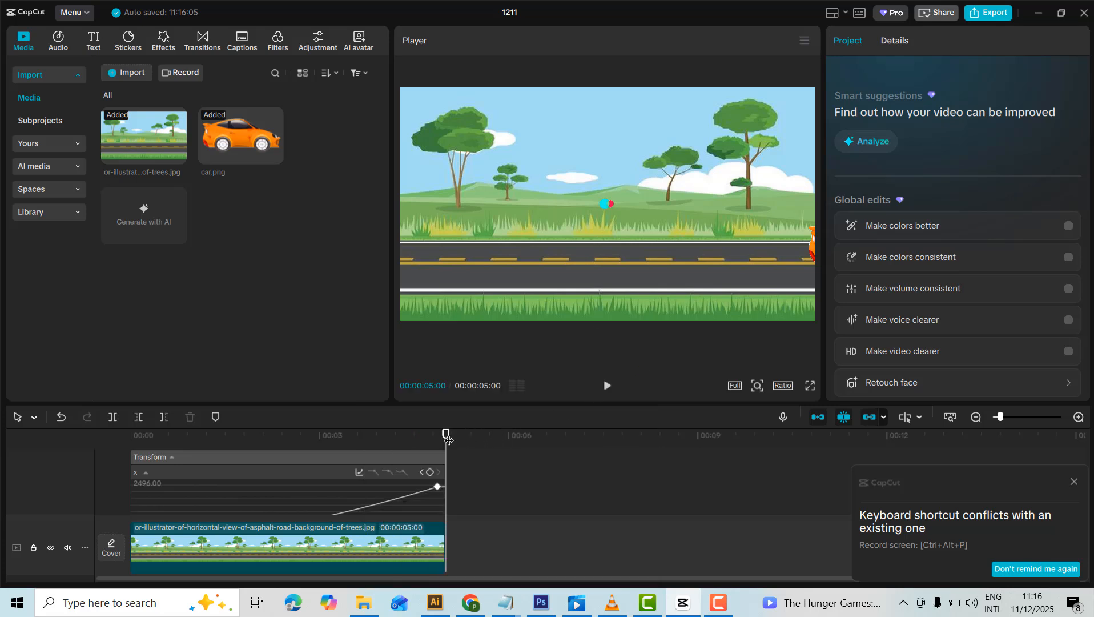
left_click_drag(448, 438, 204, 429)
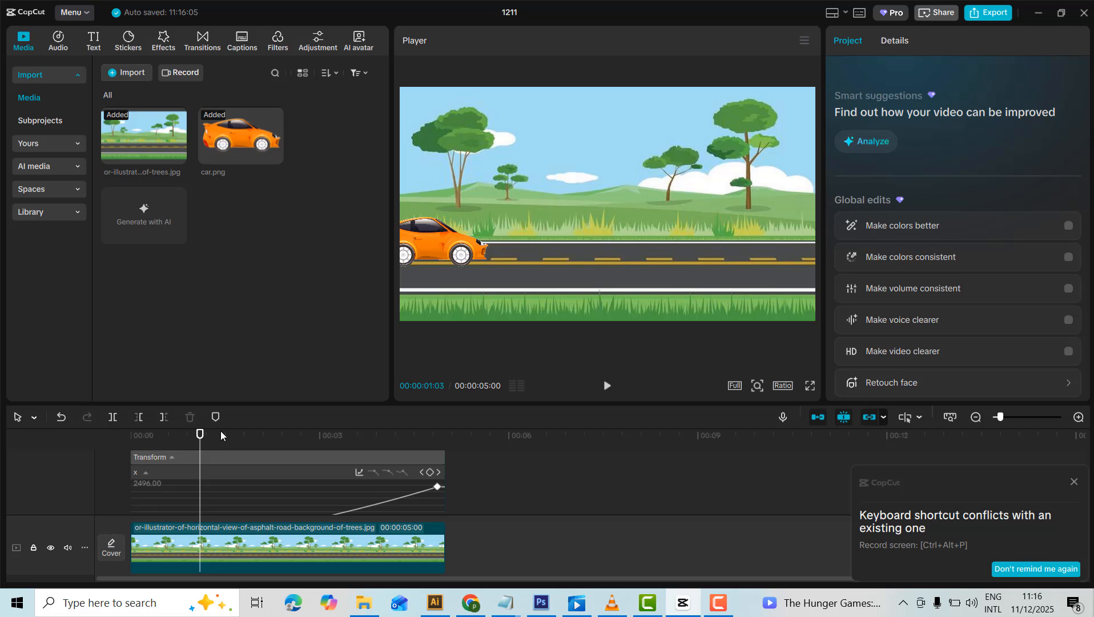
left_click(135, 473)
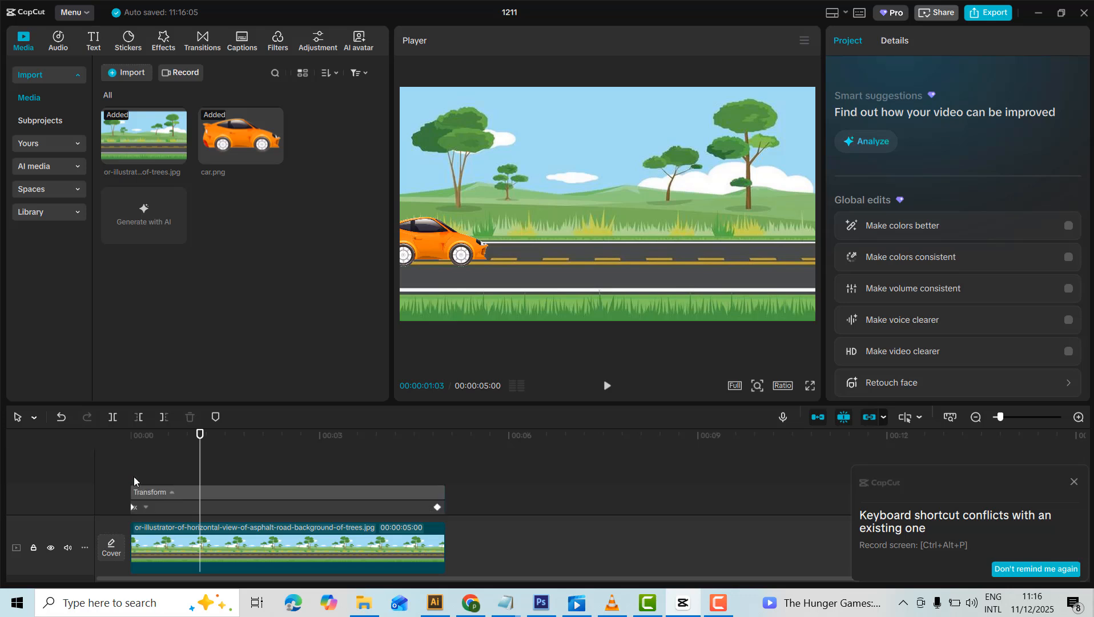
left_click(136, 509)
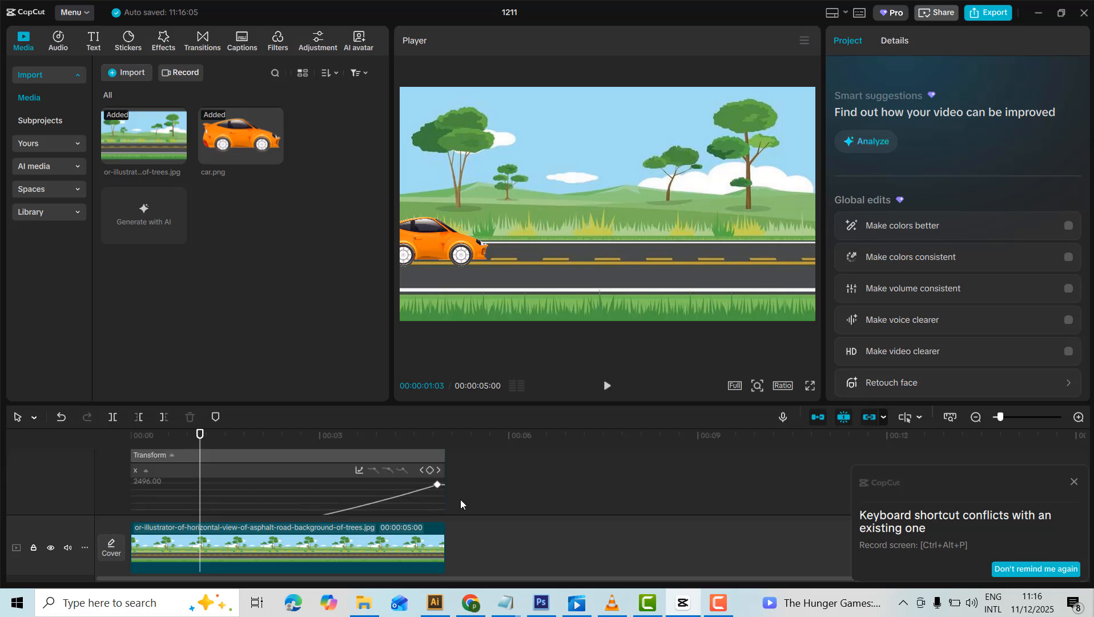
scroll(374, 494, "down", 1)
scroll(374, 494, "up", 3)
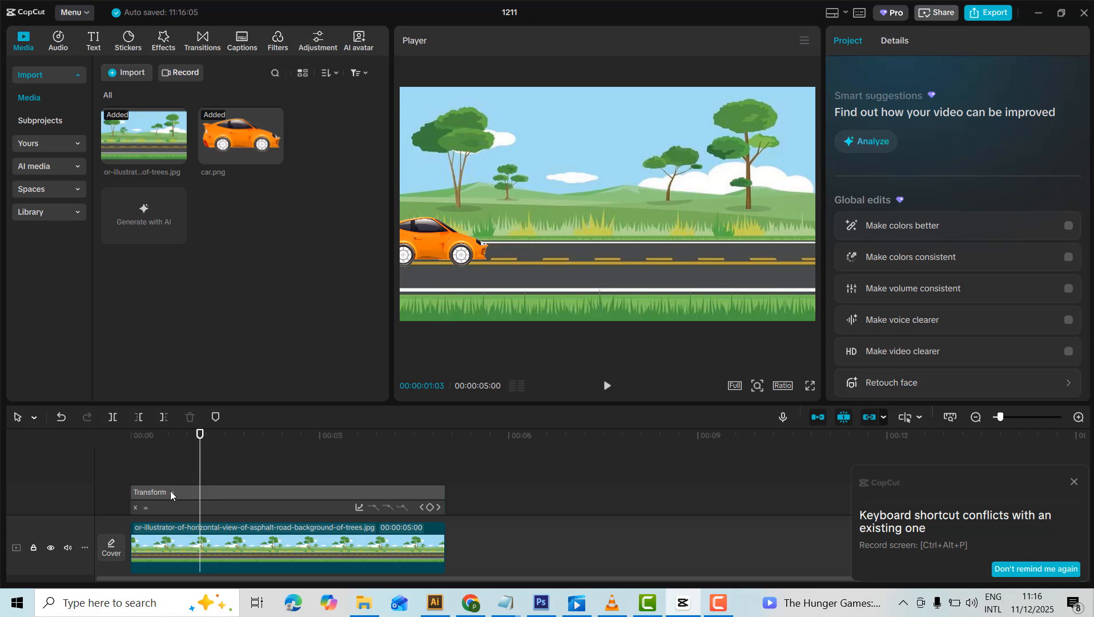
Play the car animation with its Ease In motion from 00:00:00:00, and replay it from the start.
left_click_drag(200, 436, 91, 447)
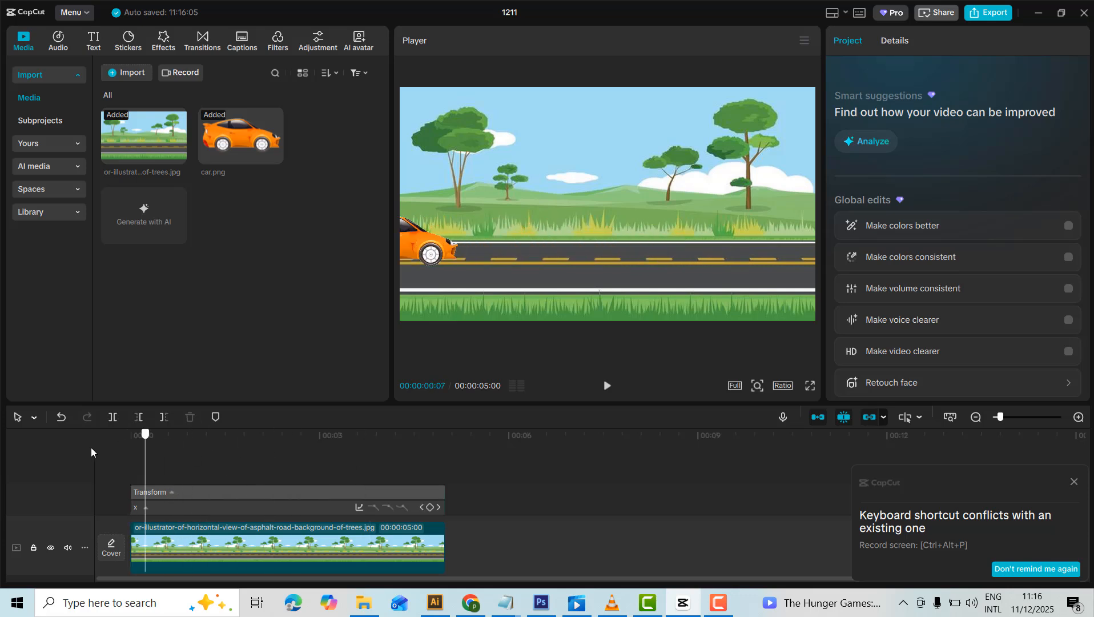
left_click(607, 385)
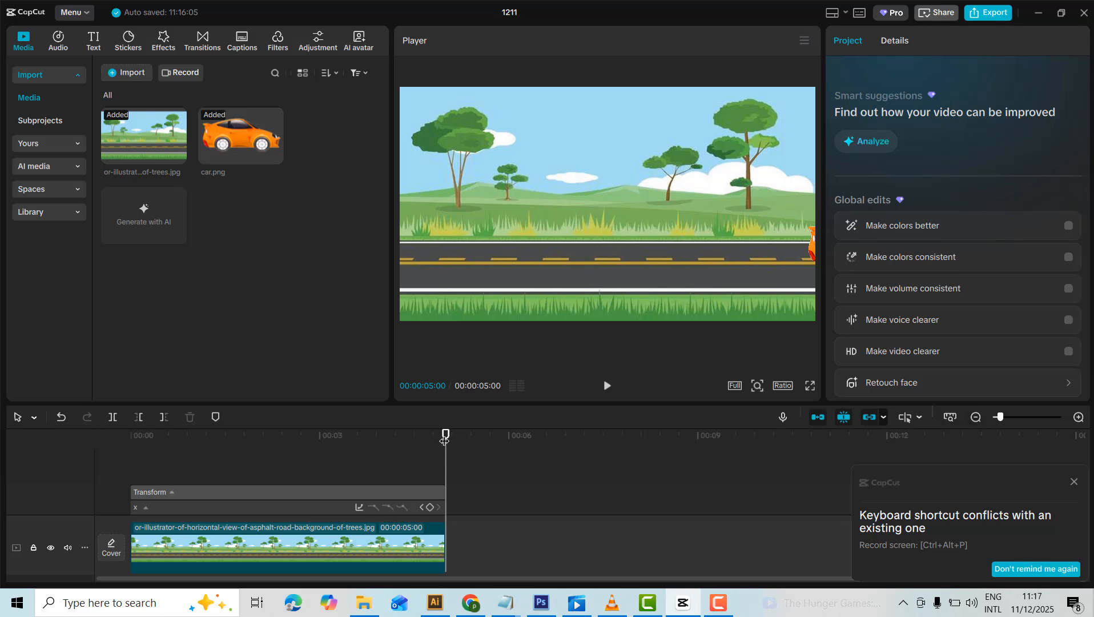
key("Home")
left_click(608, 387)
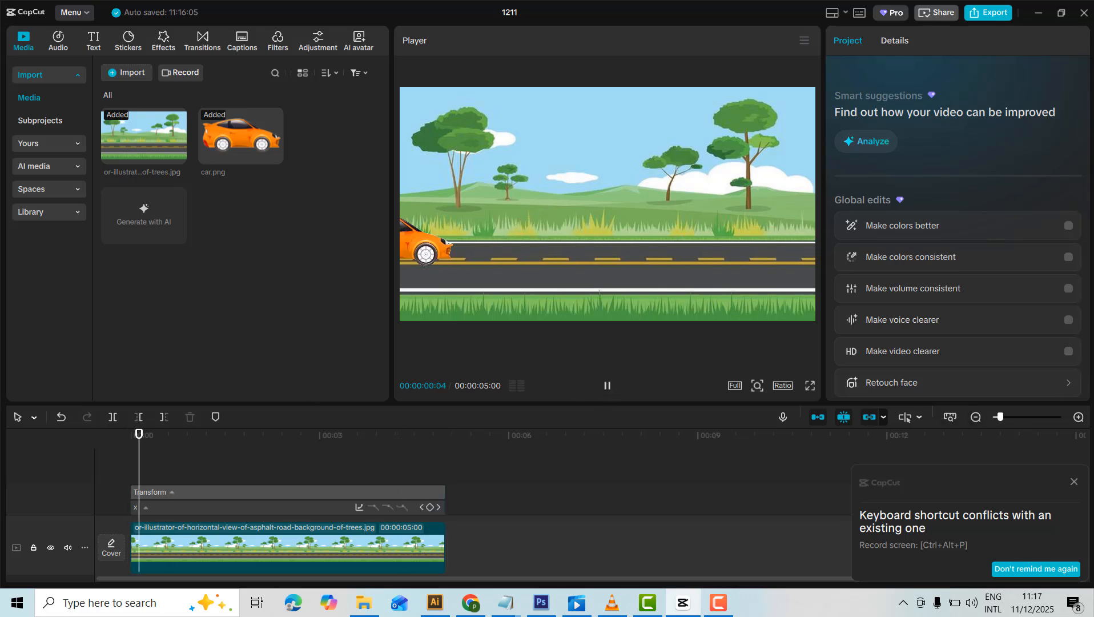